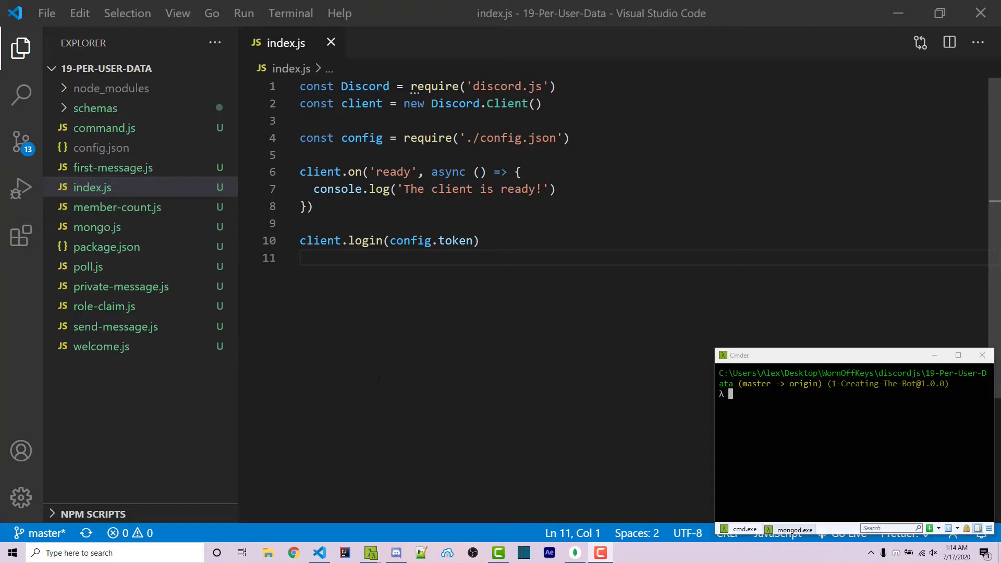
Check the database server log, then open welcome-schema.js from the schemas folder and review its code
{"action": "left_click", "coordinate": [795, 529]}
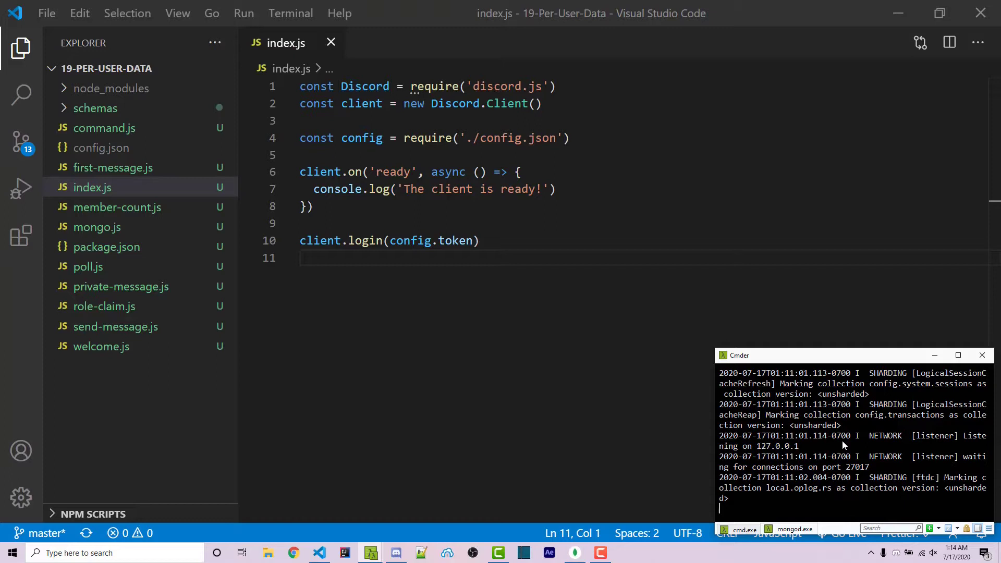
{"action": "left_click", "coordinate": [746, 529]}
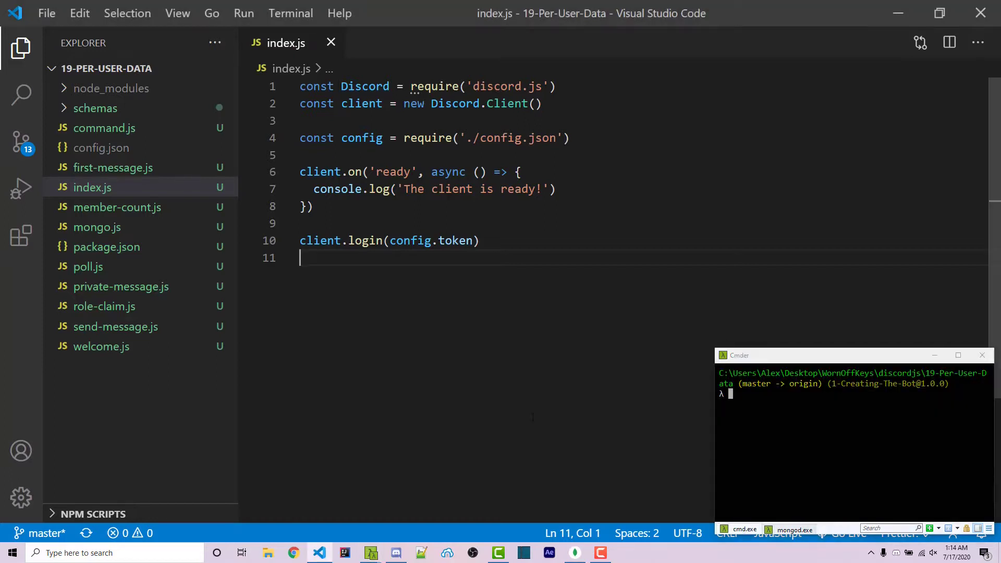
{"action": "left_click", "coordinate": [97, 112]}
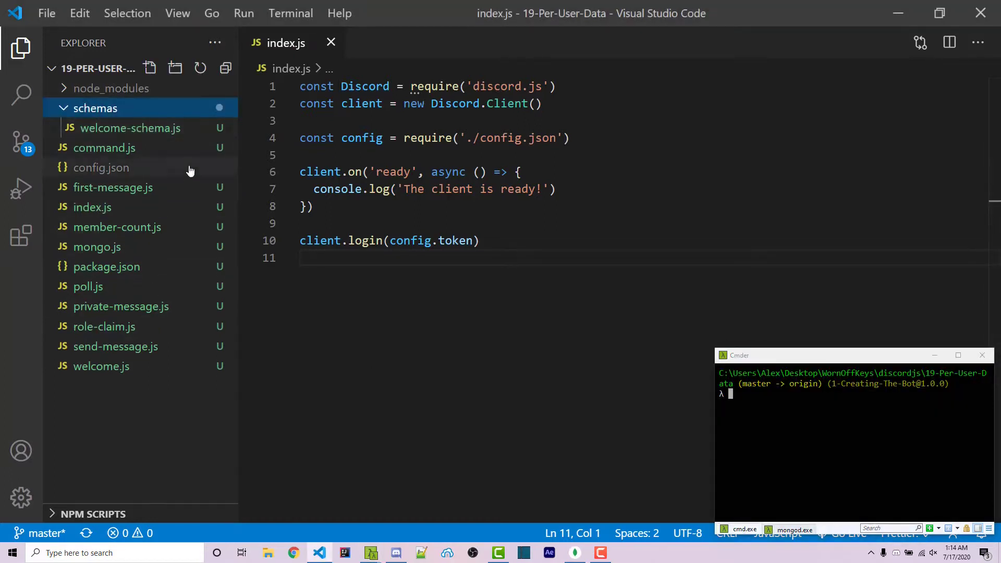
{"action": "left_click_drag", "start_coordinate": [110, 129], "coordinate": [369, 49]}
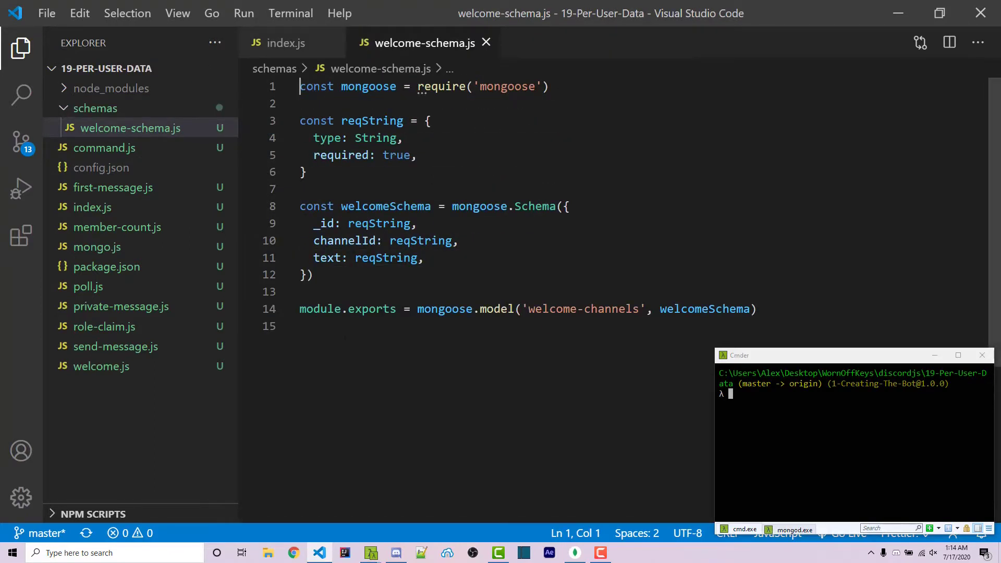
{"action": "left_click_drag", "start_coordinate": [363, 368], "coordinate": [286, 83]}
{"action": "left_click", "coordinate": [369, 341]}
{"action": "right_click", "coordinate": [116, 115]}
Create schemas/message-count-schema.js, importing mongoose and declaring an empty messageCountSchema
{"action": "left_click", "coordinate": [160, 128]}
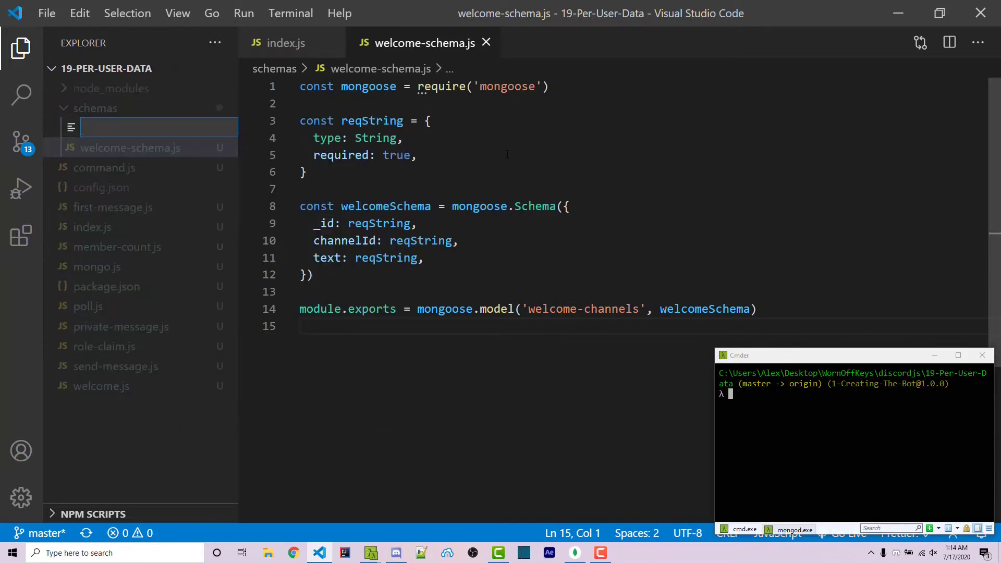
{"action": "type", "text": "message-"}
{"action": "type", "text": "count-schema.j"}
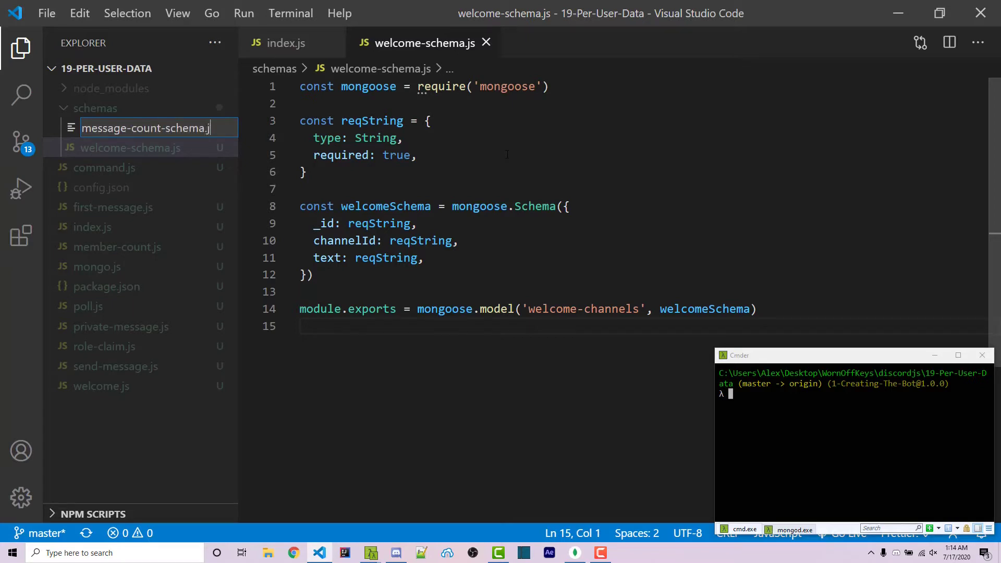
{"action": "type", "text": "s"}
{"action": "key", "text": "Return"}
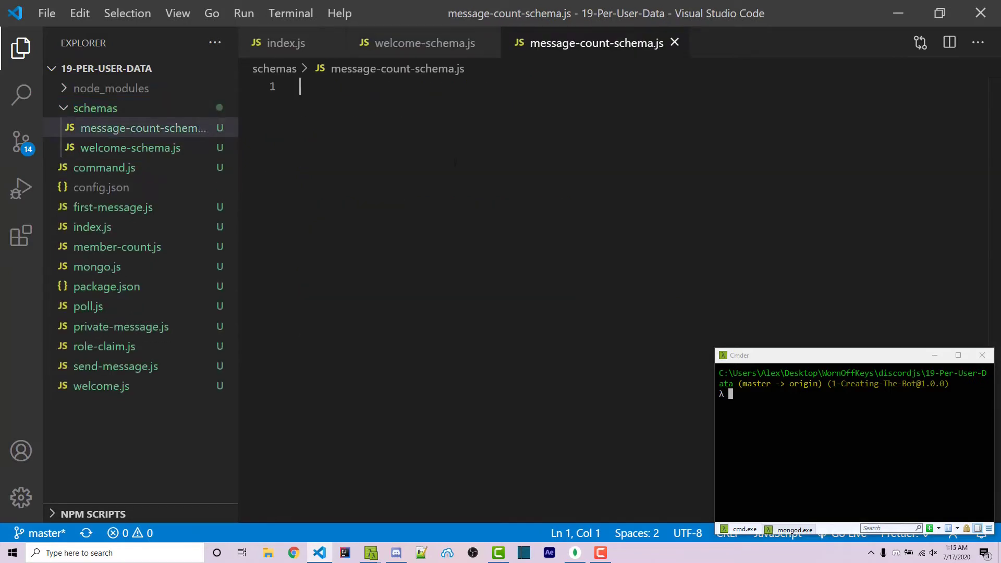
{"action": "type", "text": "const mongoose = requ"}
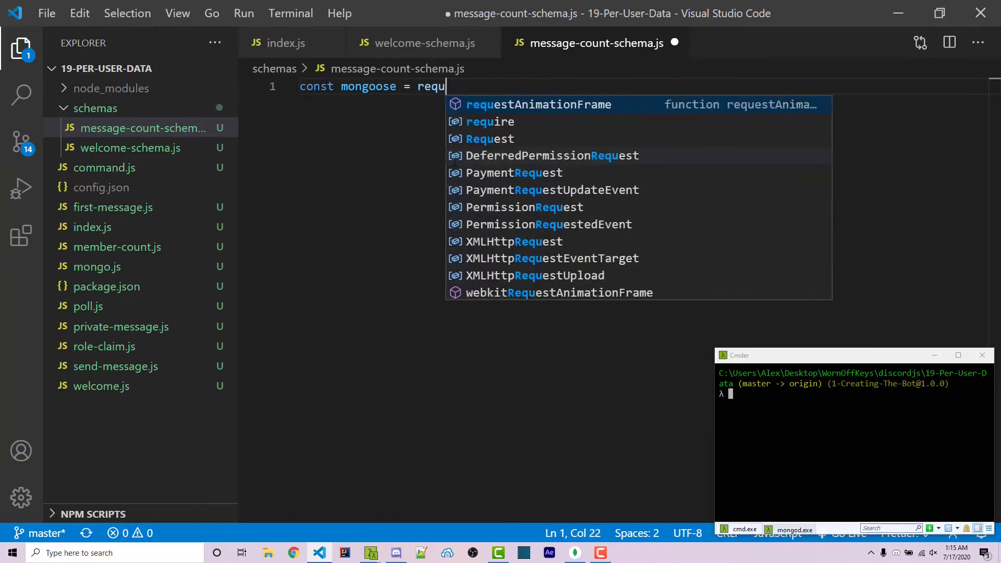
{"action": "type", "text": "ire('mongoose')"}
{"action": "key", "text": "Return"}
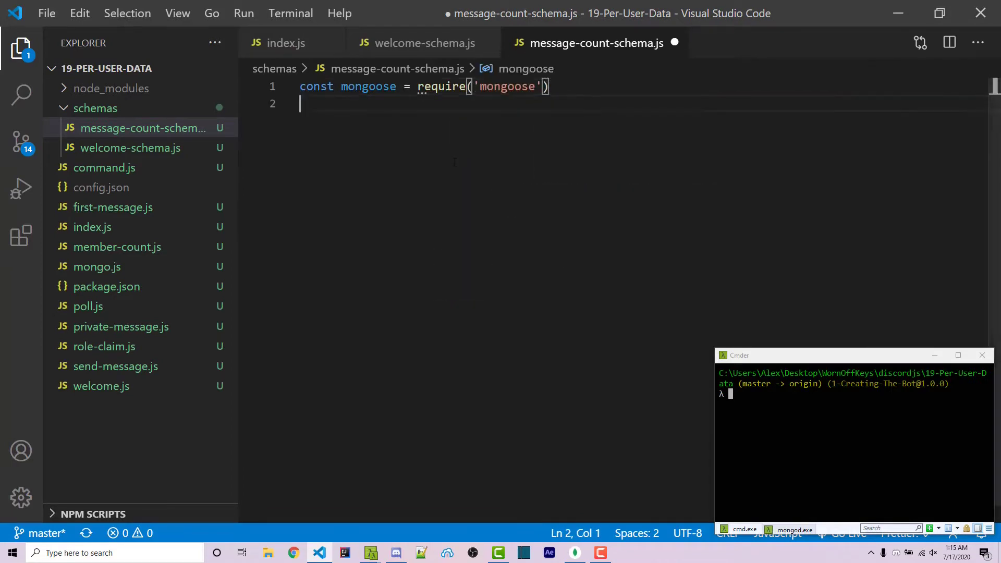
{"action": "key", "text": "Return"}
{"action": "type", "text": "const "}
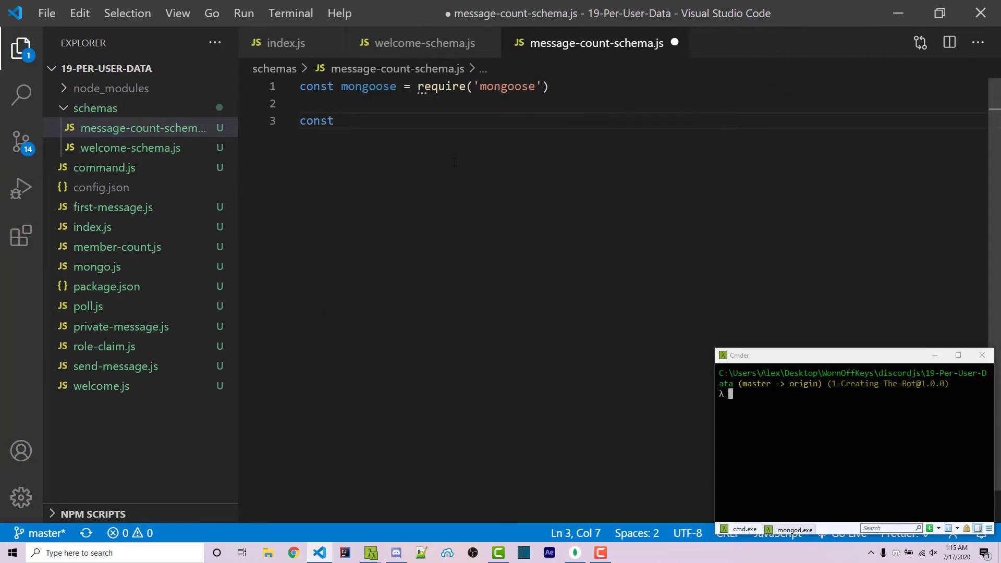
{"action": "type", "text": "messageCountShc"}
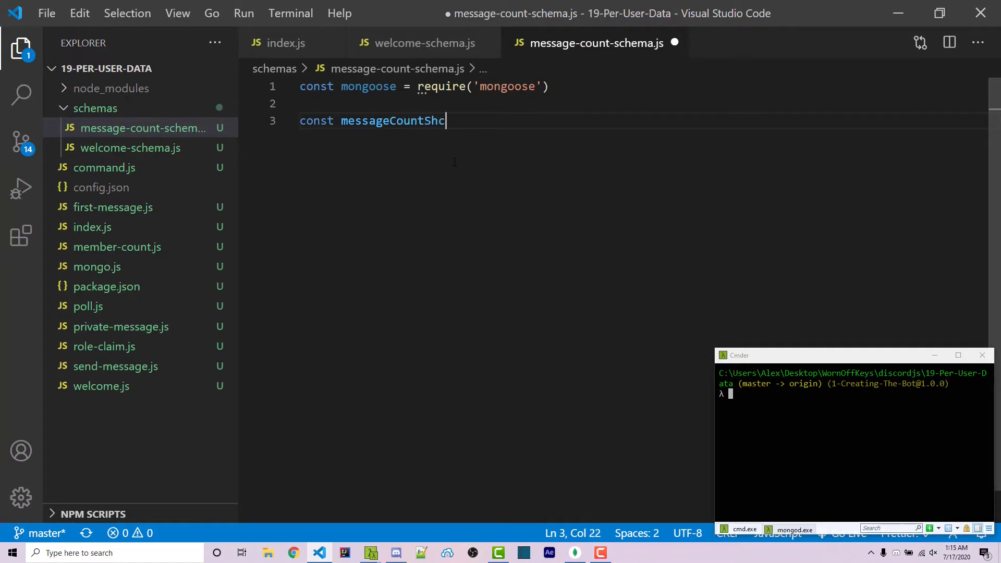
{"action": "key", "text": "BackSpace"}
{"action": "key", "text": "BackSpace"}
{"action": "type", "text": "chema = mong"}
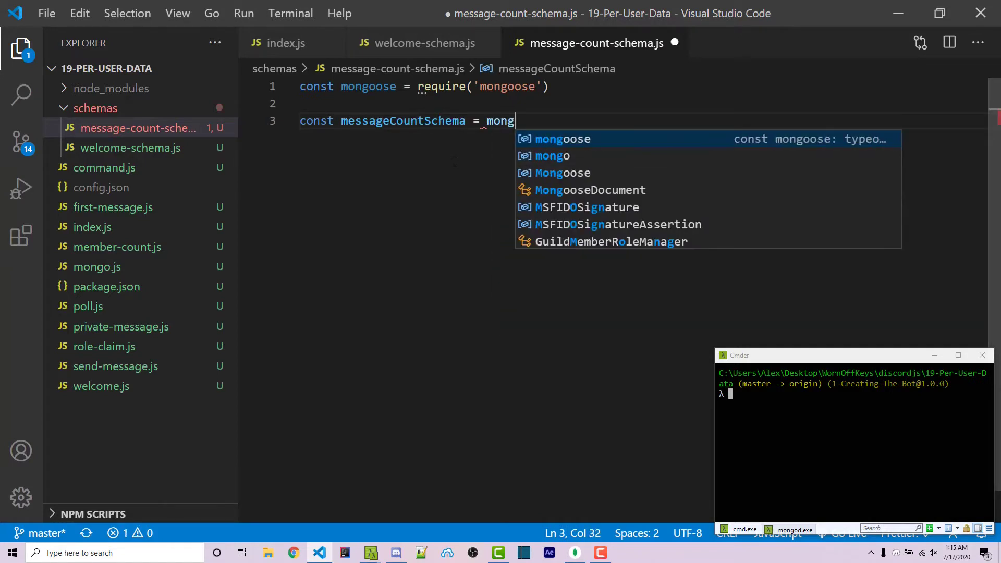
{"action": "type", "text": "oose.Sc"}
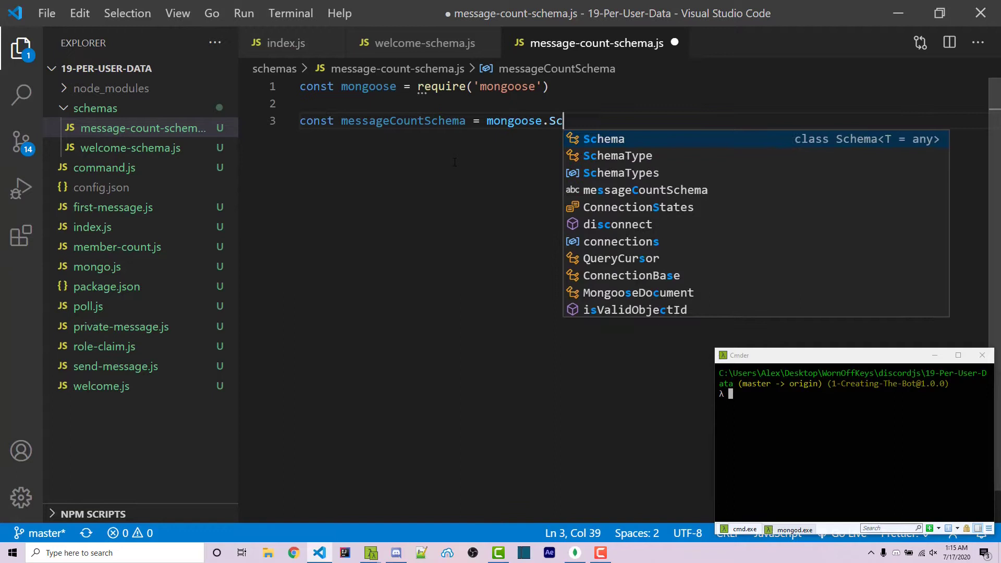
{"action": "key", "text": "Tab"}
{"action": "type", "text": "({"}
{"action": "key", "text": "Return"}
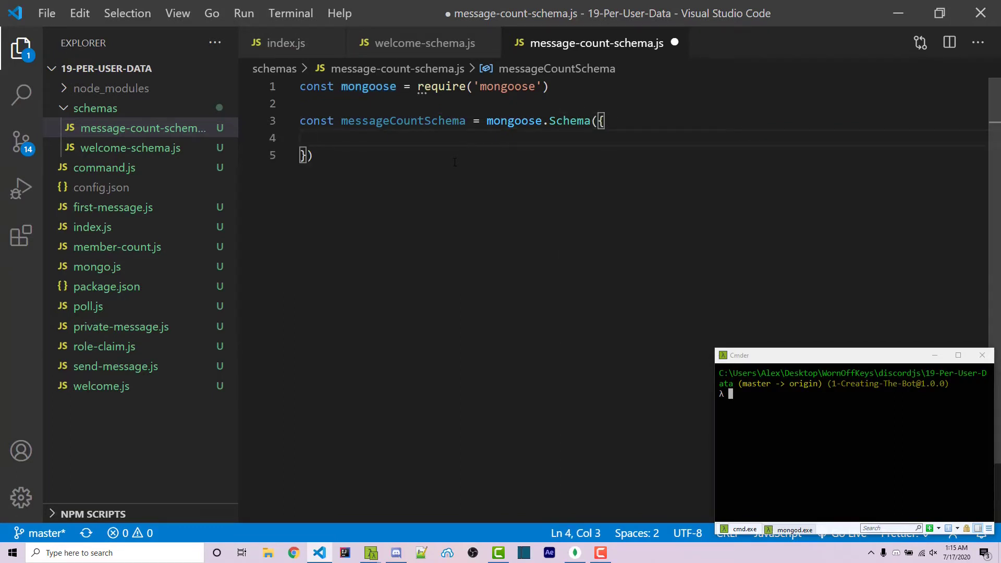
{"action": "key", "text": "Down"}
{"action": "key", "text": "Up"}
{"action": "key", "text": "Down"}
{"action": "key", "text": "Return"}
{"action": "key", "text": "Return"}
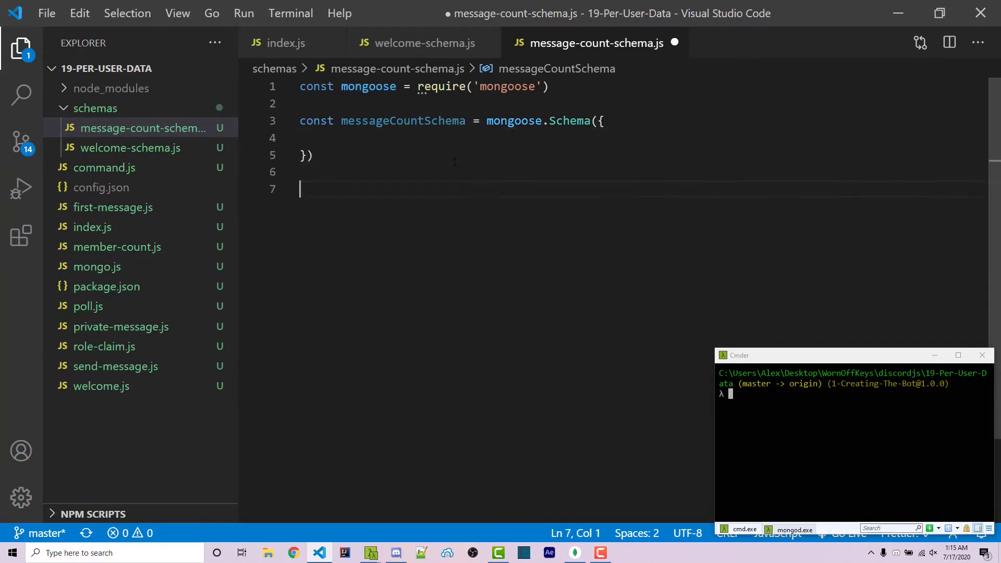
{"action": "type", "text": "module.expor"}
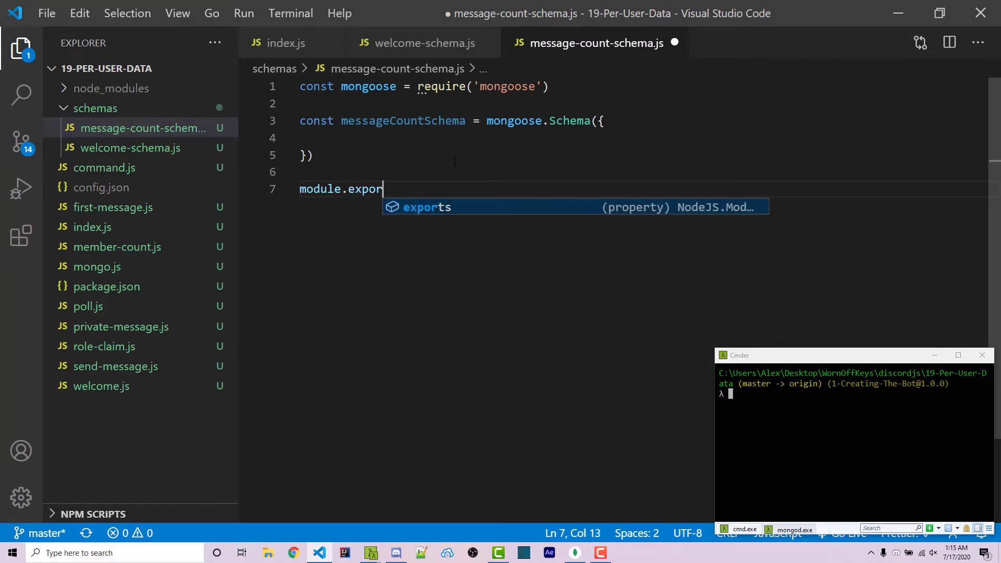
{"action": "type", "text": "ts = mongoose.model"}
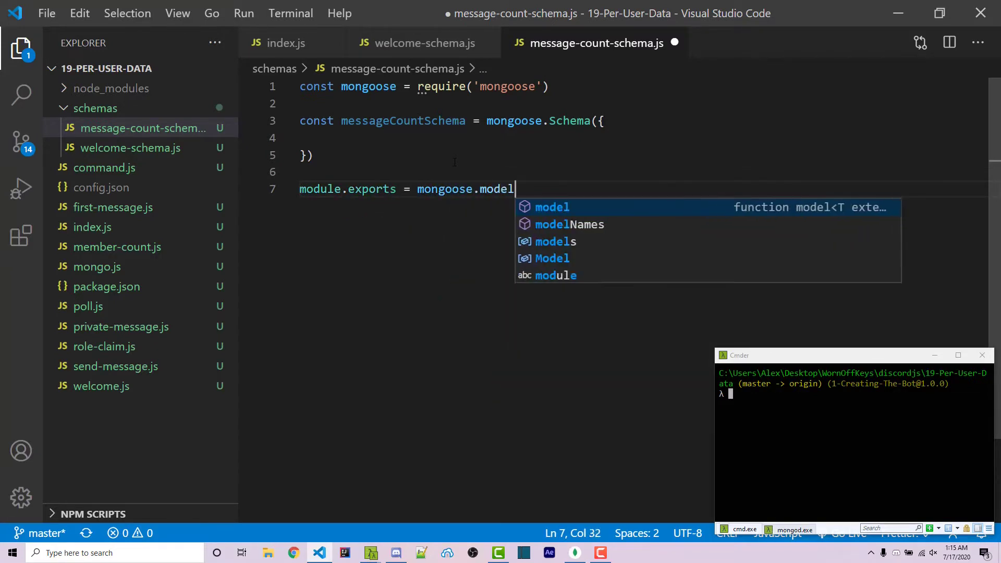
{"action": "type", "text": "('"}
Export a mongoose model built from messageCountSchema
{"action": "key", "text": "Escape"}
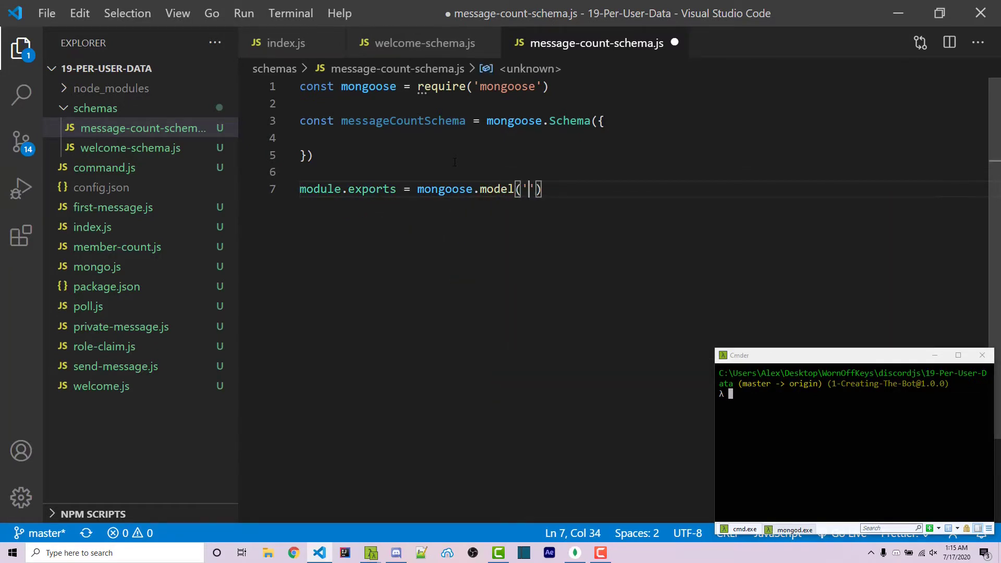
{"action": "type", "text": "message"}
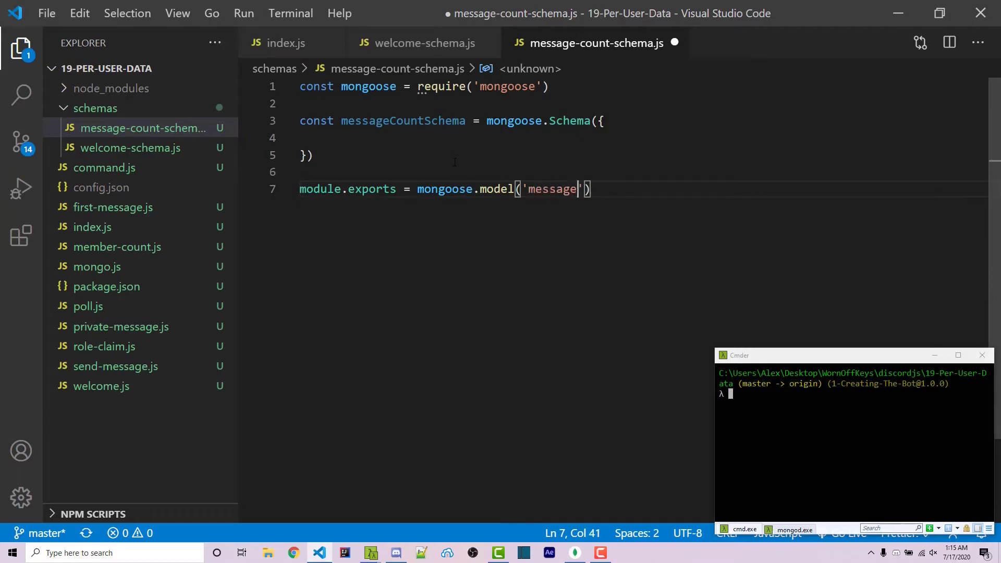
{"action": "type", "text": "-counts"}
{"action": "key", "text": "Right"}
{"action": "type", "text": ","}
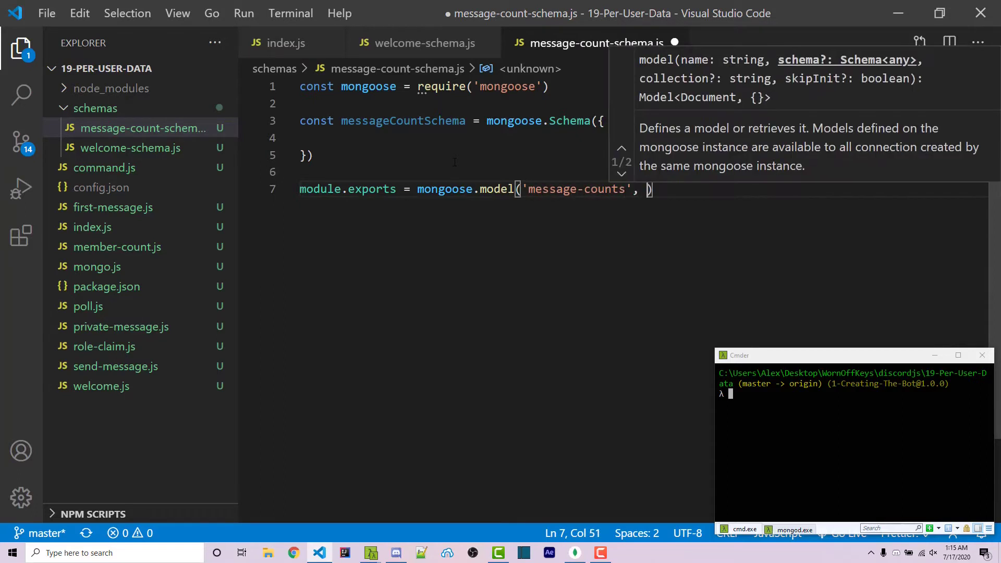
{"action": "key", "text": "Left"}
{"action": "key", "text": "Left"}
{"action": "key", "text": "Left"}
{"action": "key", "text": "ctrl+shift+Left"}
{"action": "key", "text": "ctrl+shift+Left"}
{"action": "key", "text": "Right"}
{"action": "key", "text": "Right"}
{"action": "key", "text": "Right"}
{"action": "type", "text": "me"}
{"action": "key", "text": "Tab"}
{"action": "key", "text": "Escape"}
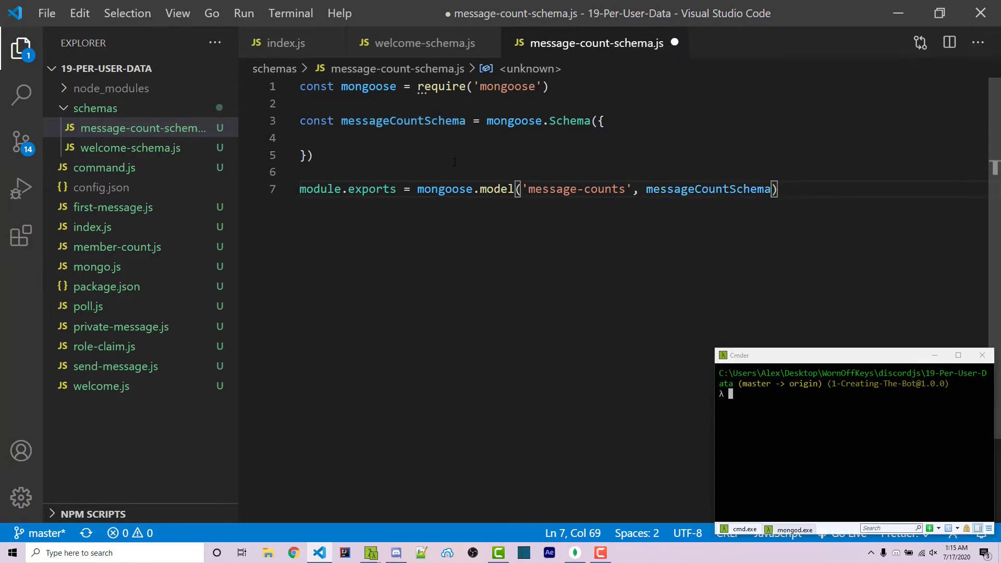
{"action": "key", "text": "Up"}
{"action": "key", "text": "Up"}
{"action": "key", "text": "Up"}
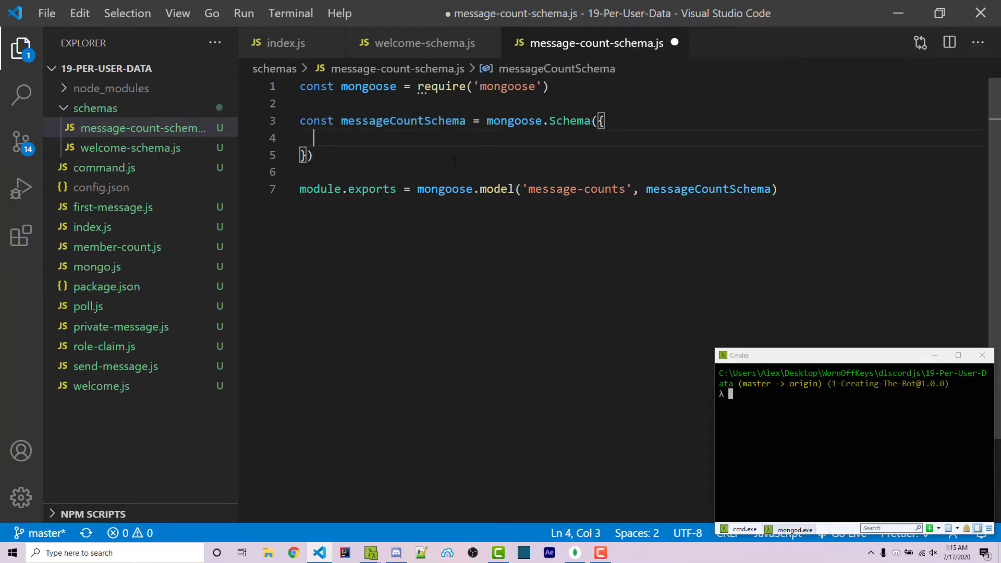
{"action": "type", "text": "/ Th"}
{"action": "type", "text": "e user ID"}
Add a String _id field with required: true to the schema
{"action": "key", "text": "Return"}
{"action": "type", "text": "_id:"}
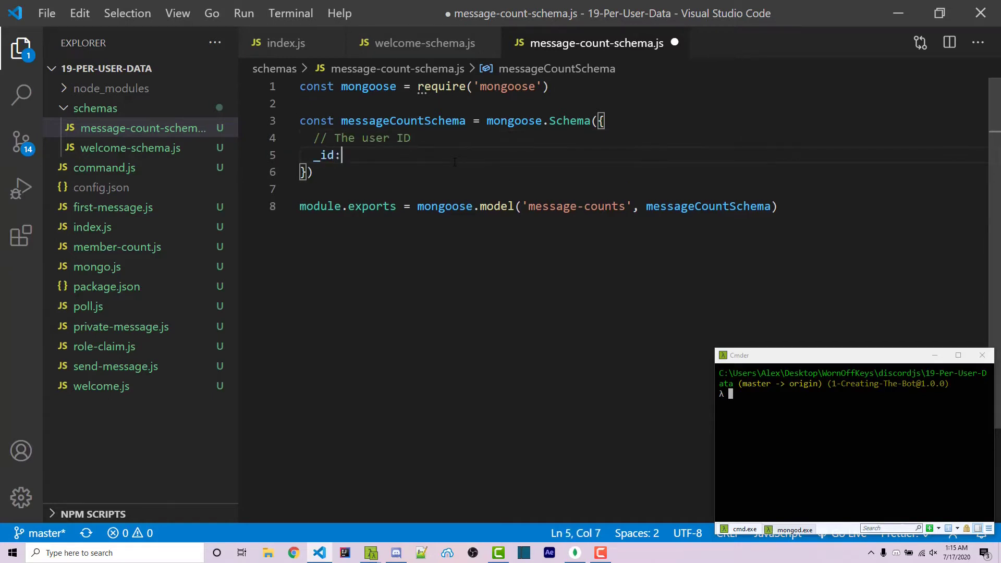
{"action": "type", "text": " {"}
{"action": "key", "text": "Return"}
{"action": "type", "text": "type: String,"}
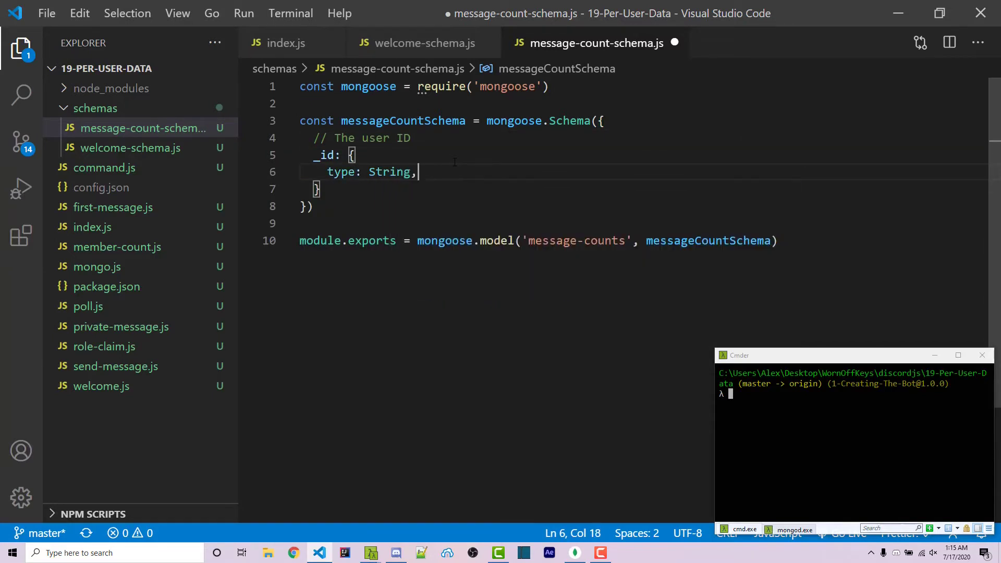
{"action": "key", "text": "Return"}
{"action": "type", "text": "required: true"}
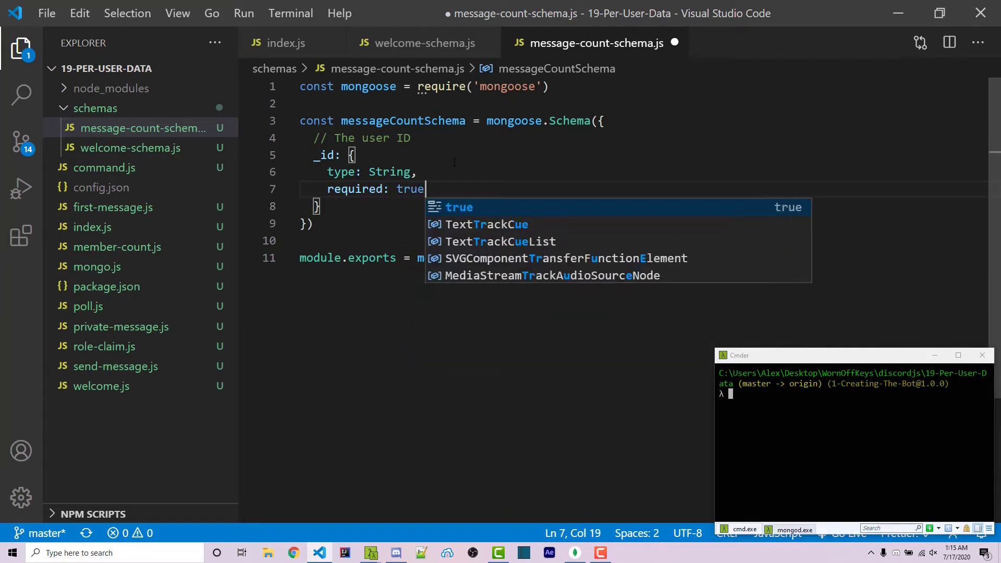
{"action": "key", "text": "Escape"}
{"action": "key", "text": "Down"}
{"action": "type", "text": ","}
{"action": "key", "text": "Return"}
{"action": "key", "text": "Return"}
{"action": "type", "text": "// H"}
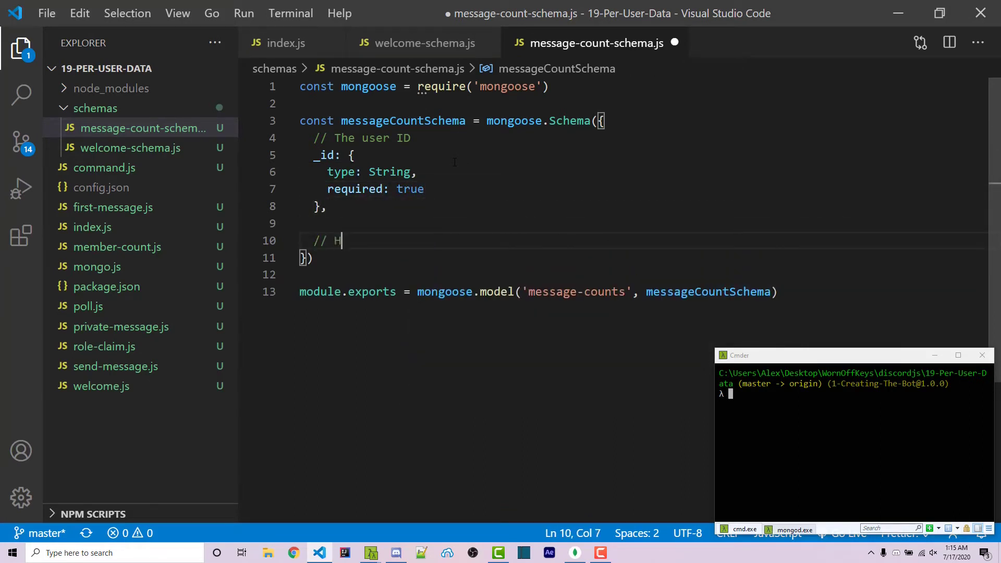
{"action": "type", "text": "ow many messages they ha"}
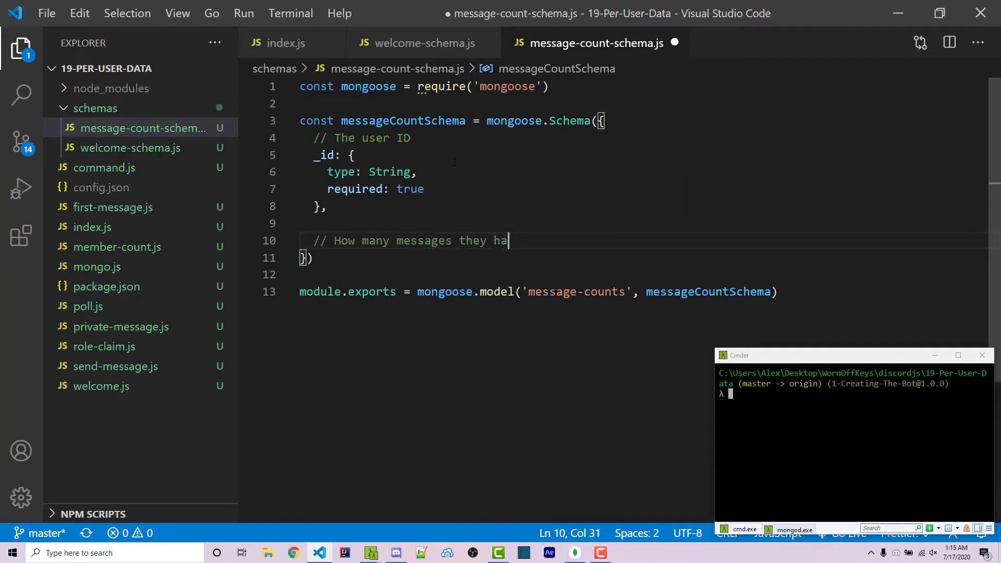
{"action": "type", "text": "ve sent"}
Add a commented messageCount field of type Number, required: true, and save the file
{"action": "key", "text": "Return"}
{"action": "type", "text": "messageC"}
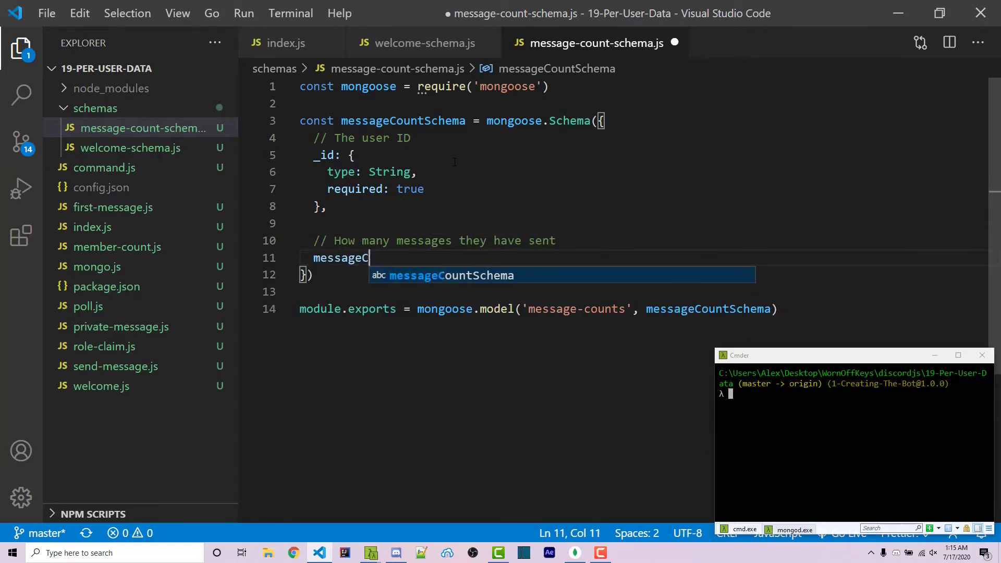
{"action": "type", "text": "ount: {"}
{"action": "key", "text": "Return"}
{"action": "type", "text": "type: n"}
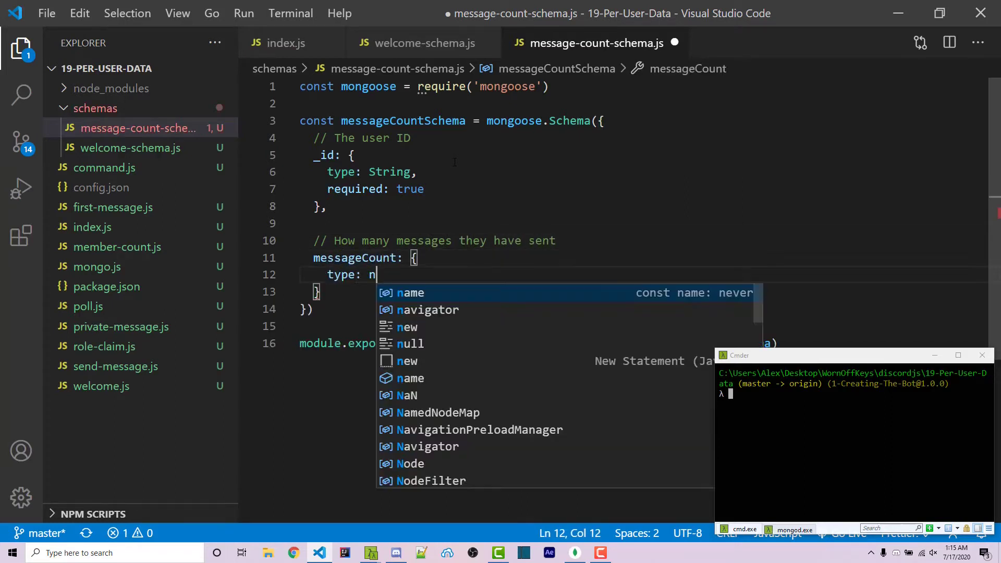
{"action": "type", "text": "um"}
{"action": "key", "text": "Return"}
{"action": "type", "text": ","}
{"action": "key", "text": "Return"}
{"action": "type", "text": "req"}
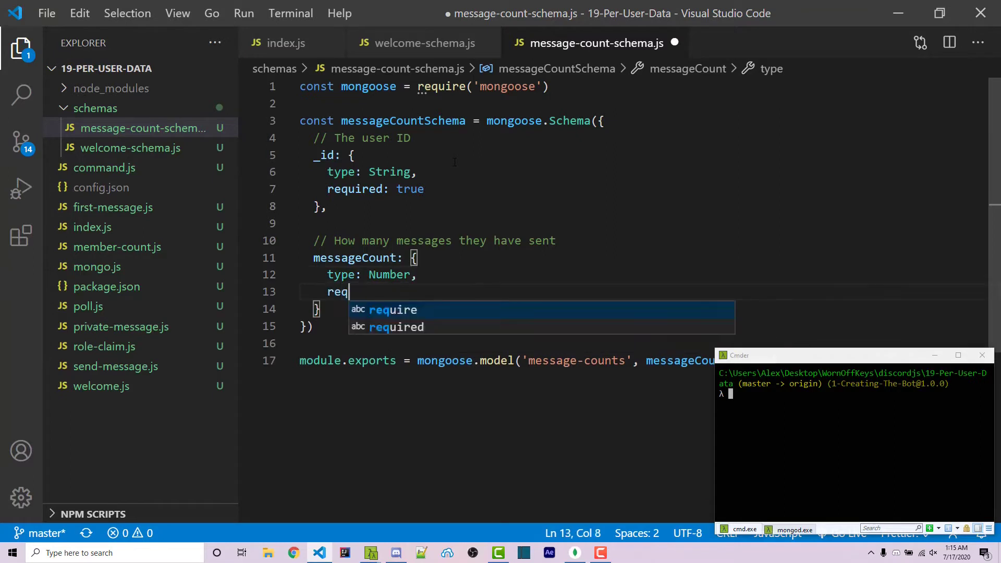
{"action": "type", "text": "uired: tru"}
{"action": "key", "text": "Tab"}
{"action": "key", "text": "ctrl+End"}
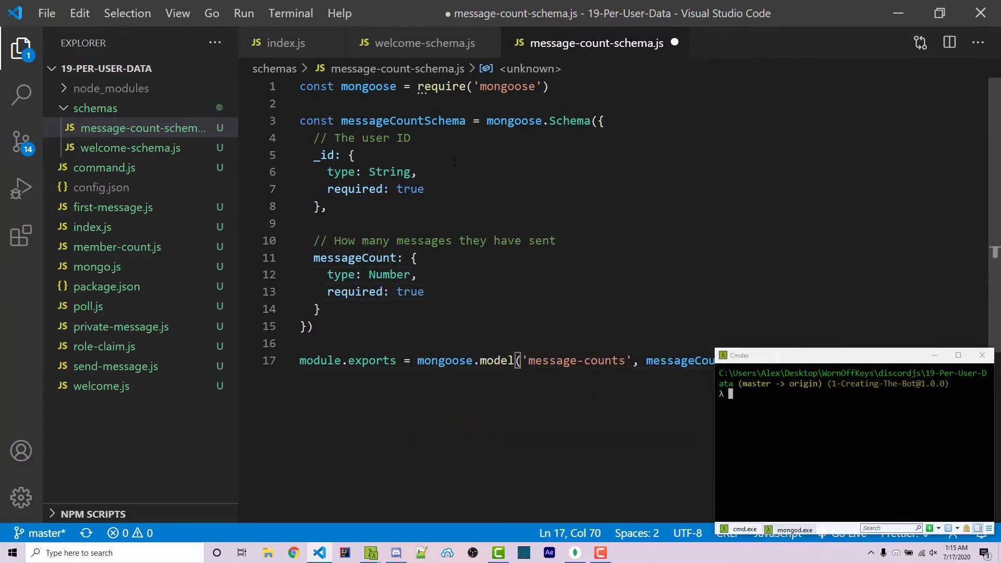
{"action": "key", "text": "ctrl+s"}
{"action": "left_click", "coordinate": [432, 292]}
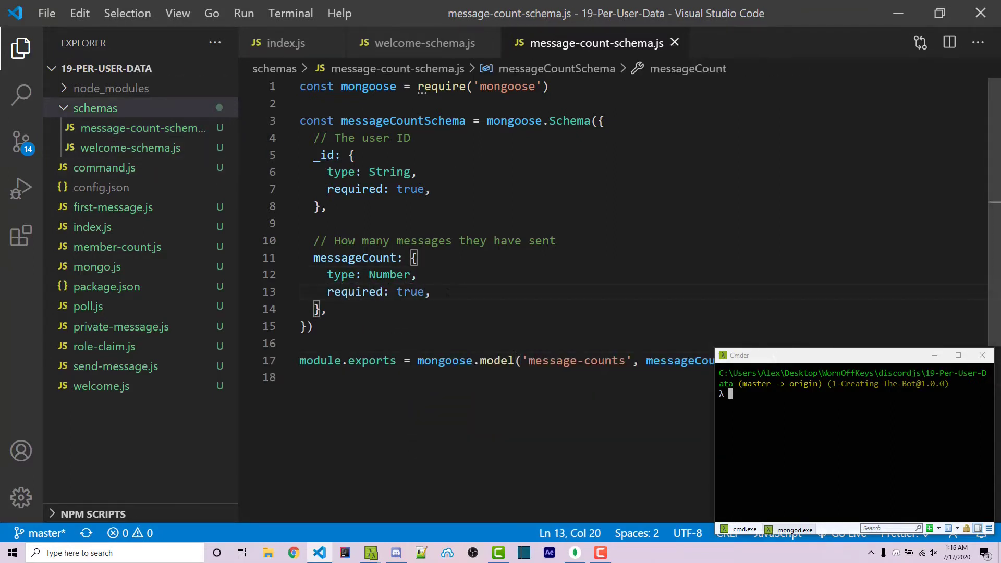
Close the schema tab and create message-counter.js exporting an empty client => { } function
{"action": "key", "text": "ctrl+w"}
{"action": "key", "text": "ctrl+w"}
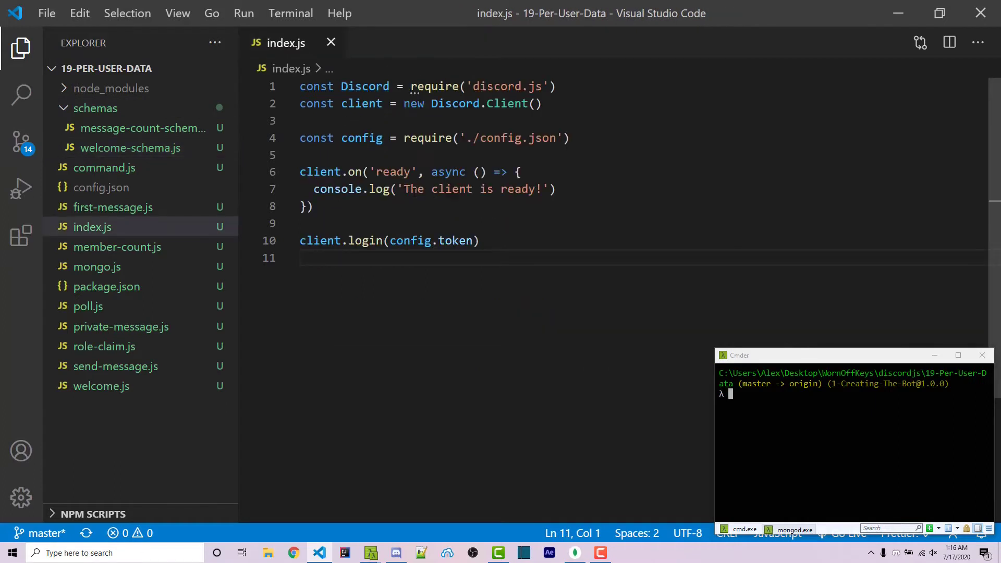
{"action": "left_click", "coordinate": [150, 68]}
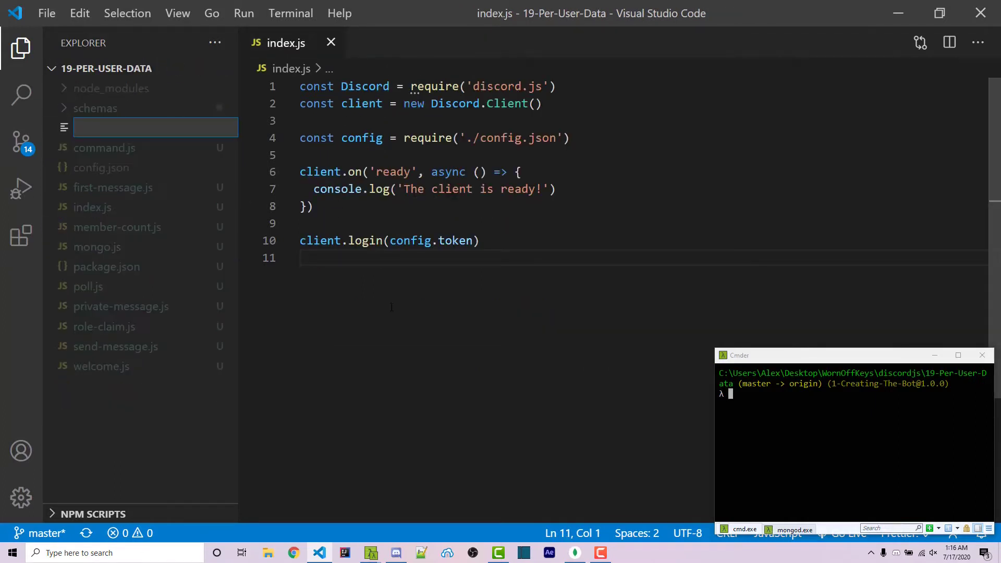
{"action": "type", "text": "mess"}
{"action": "type", "text": "age-counter.js"}
{"action": "key", "text": "Return"}
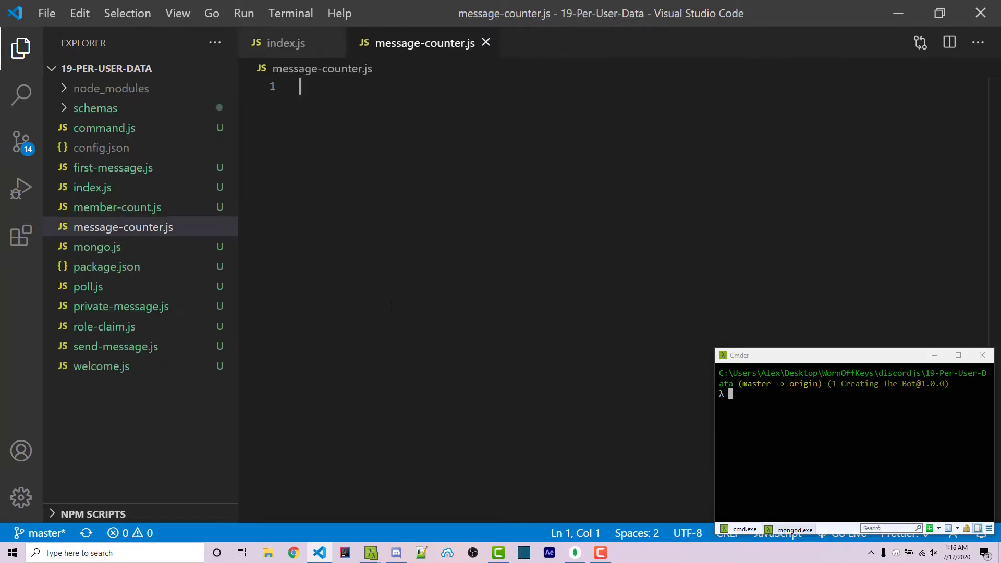
{"action": "type", "text": "module.exports "}
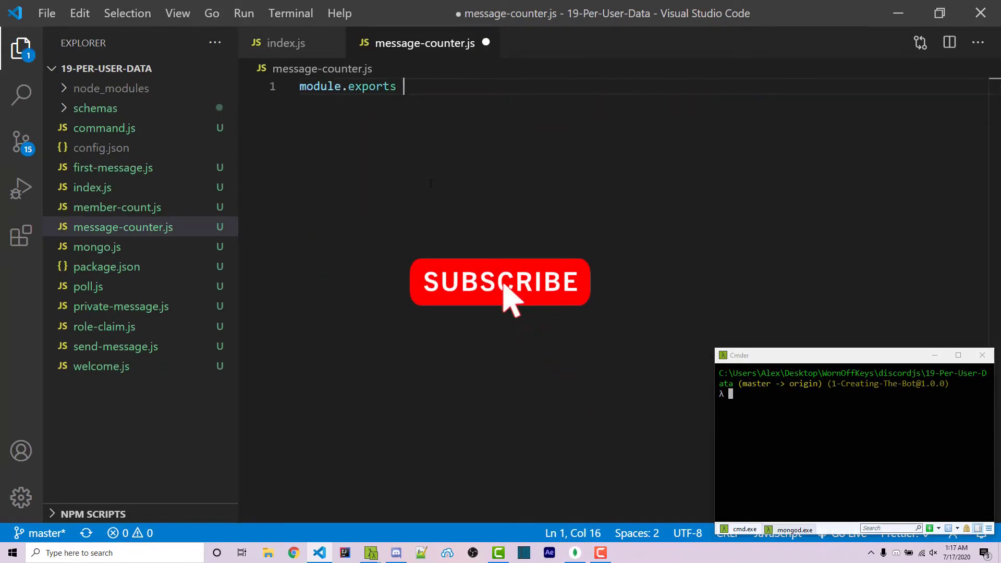
{"action": "type", "text": "= client => {"}
{"action": "key", "text": "Return"}
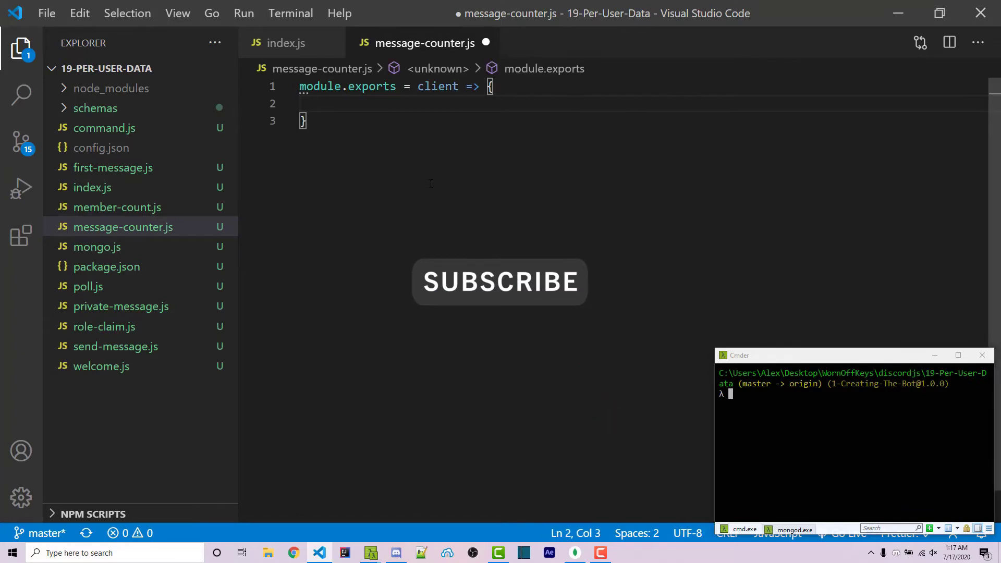
In index.js, require './message-counter' as messageCount, call messageCount(client) on ready, and save
{"action": "left_click", "coordinate": [286, 43]}
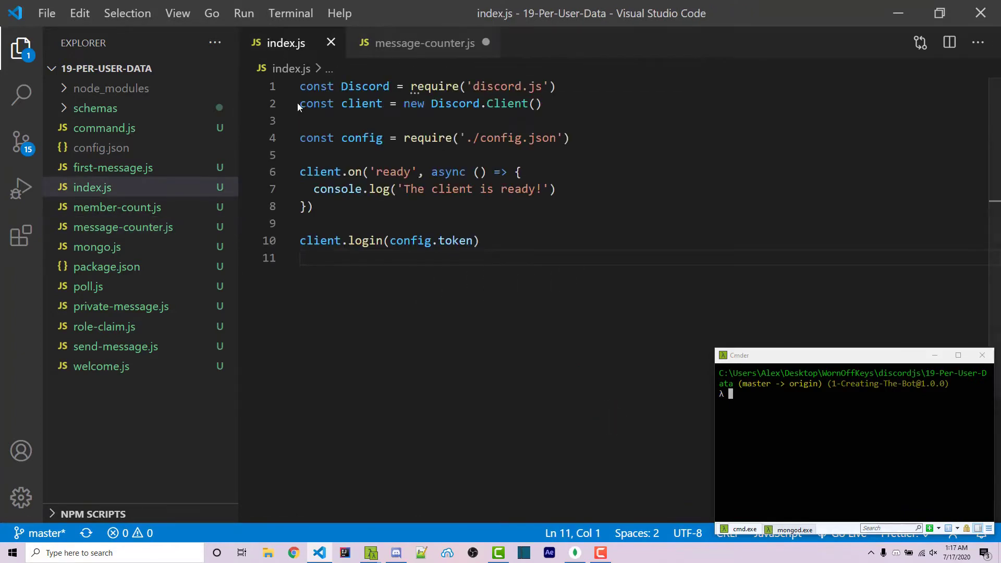
{"action": "left_click", "coordinate": [649, 134]}
{"action": "key", "text": "Return"}
{"action": "type", "text": "cons"}
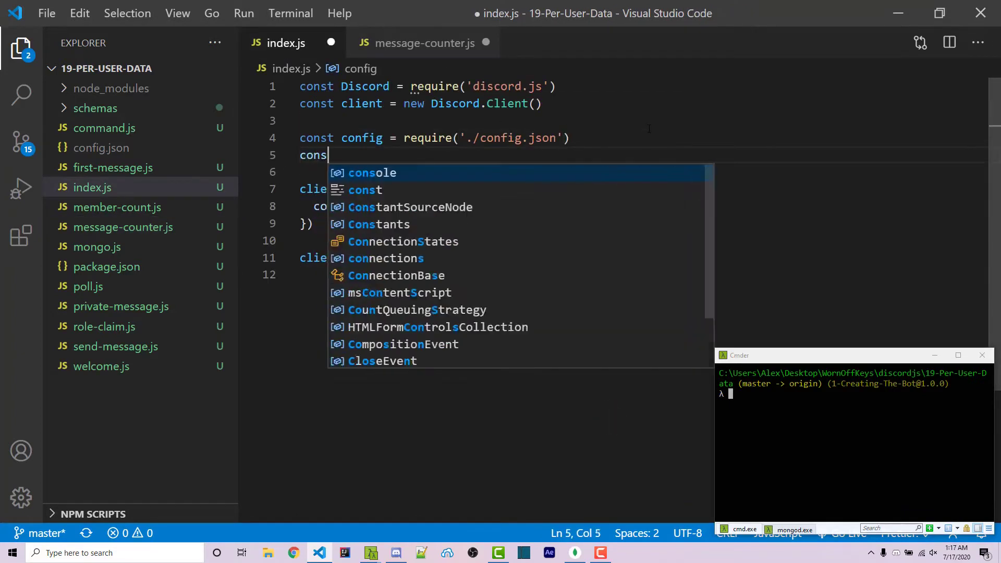
{"action": "type", "text": "t messafe"}
{"action": "key", "text": "BackSpace"}
{"action": "key", "text": "BackSpace"}
{"action": "type", "text": "ge"}
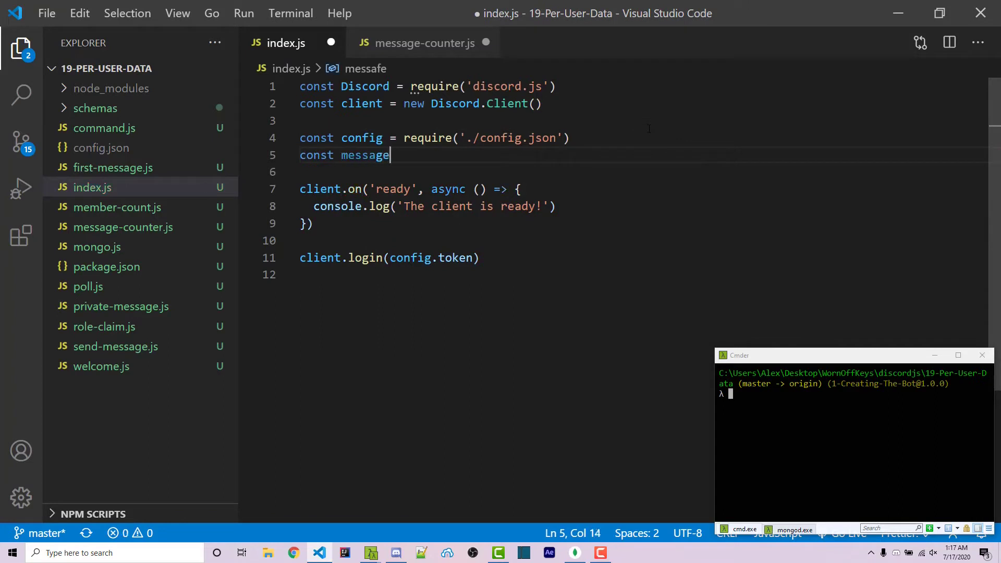
{"action": "type", "text": "Count = require('./m"}
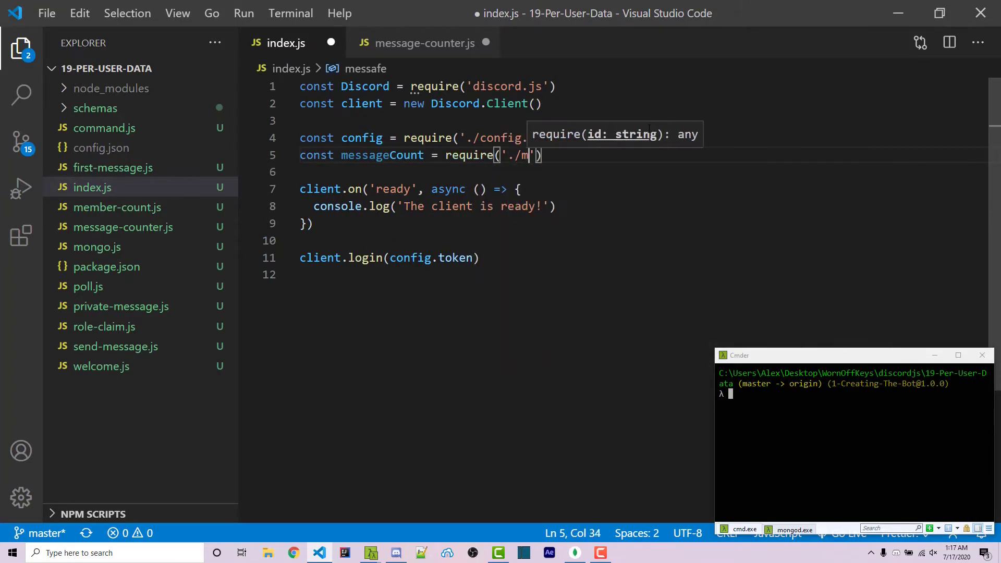
{"action": "type", "text": "es"}
{"action": "key", "text": "Return"}
{"action": "key", "text": "Down"}
{"action": "key", "text": "Down"}
{"action": "key", "text": "Down"}
{"action": "key", "text": "End"}
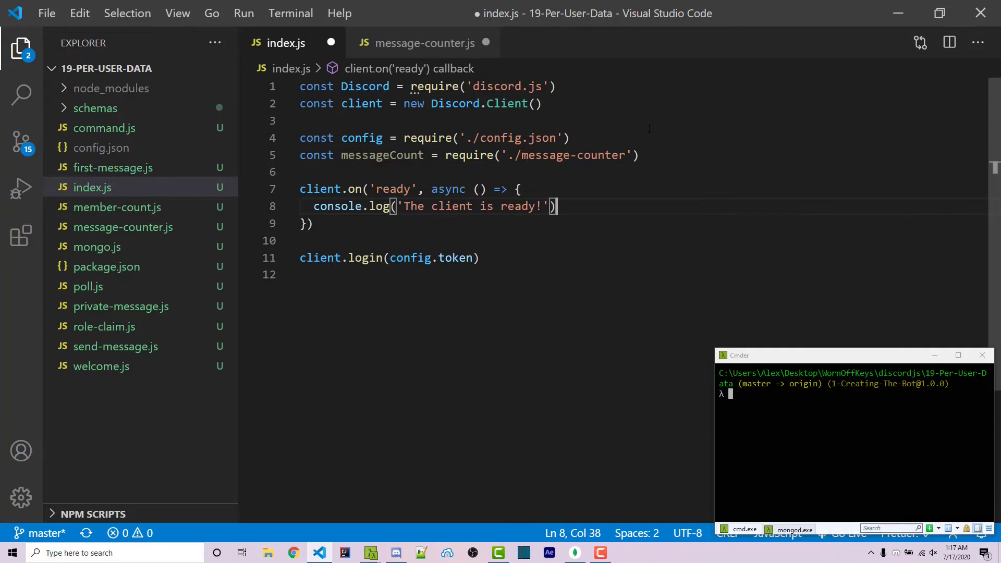
{"action": "key", "text": "Return"}
{"action": "key", "text": "Return"}
{"action": "type", "text": "mes"}
{"action": "key", "text": "Return"}
{"action": "type", "text": "("}
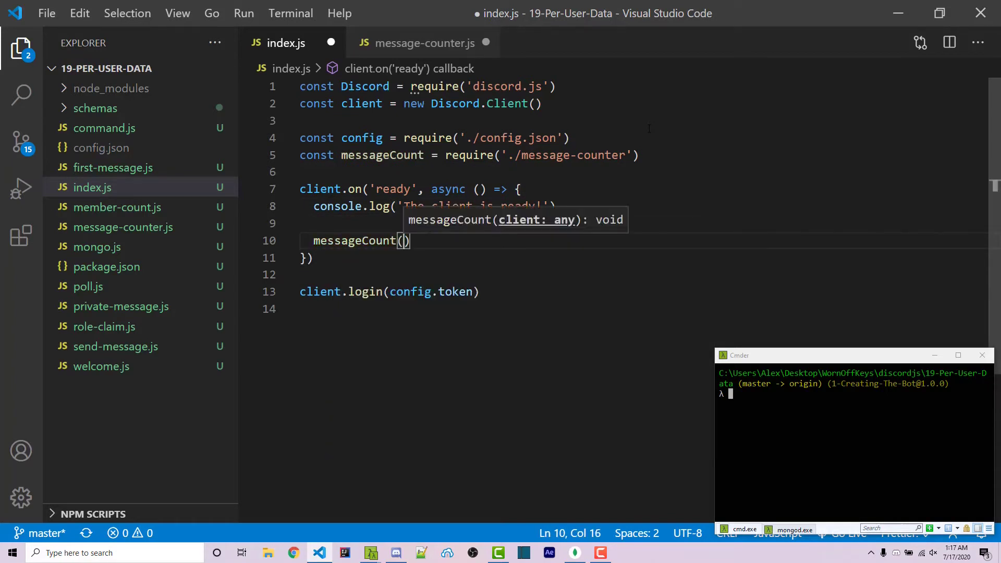
{"action": "type", "text": "client)"}
{"action": "key", "text": "ctrl+s"}
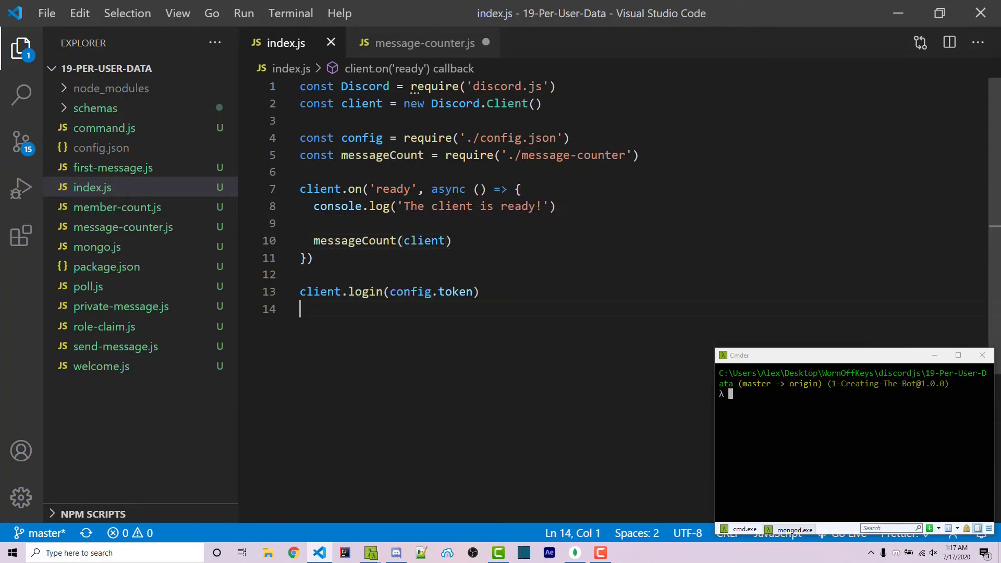
Add room at the top of message-counter.js and consult mongo.js for reference
{"action": "left_click", "coordinate": [331, 43]}
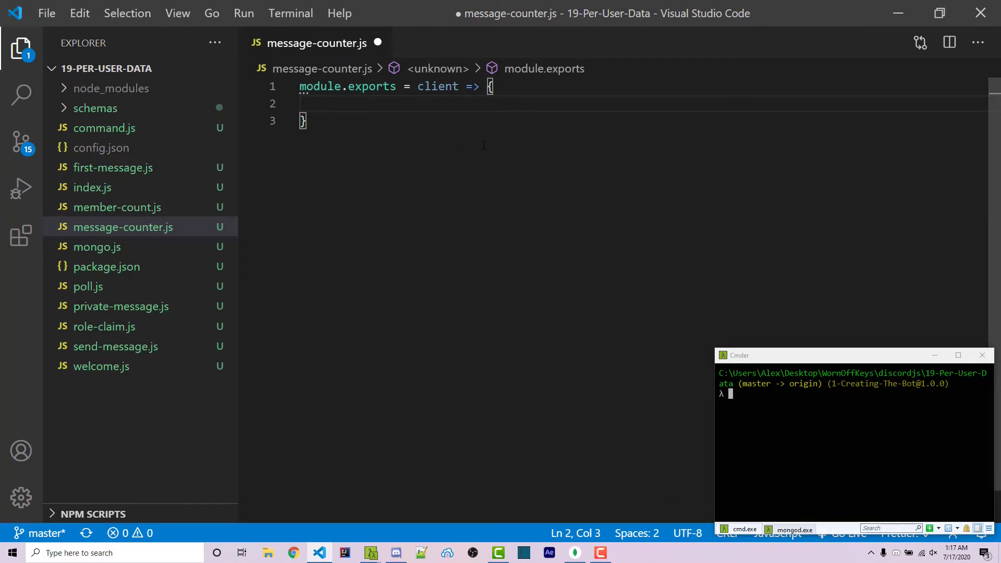
{"action": "key", "text": "ctrl+Home"}
{"action": "key", "text": "Return"}
{"action": "key", "text": "Return"}
{"action": "key", "text": "Up"}
{"action": "key", "text": "Up"}
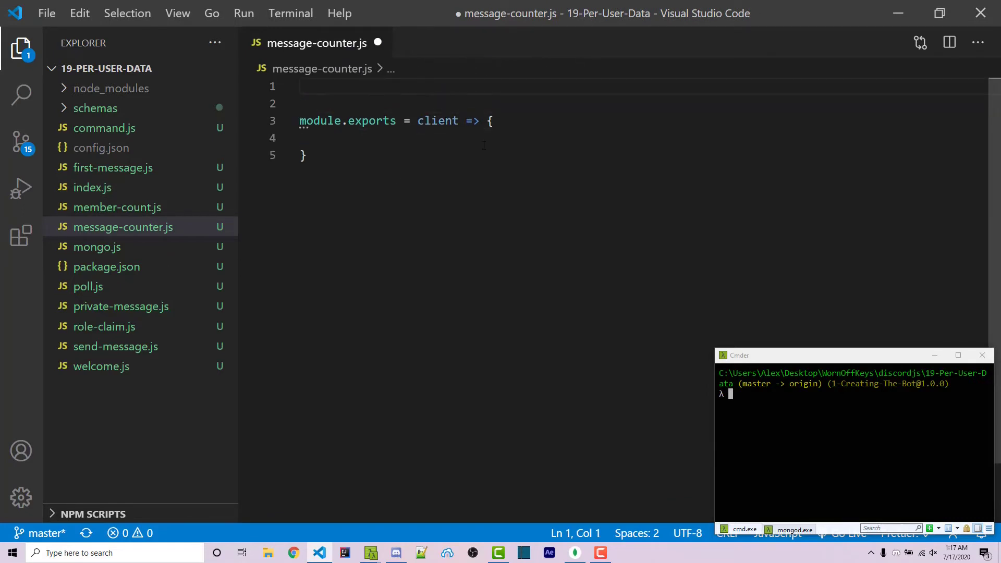
{"action": "left_click_drag", "start_coordinate": [117, 248], "coordinate": [430, 42]}
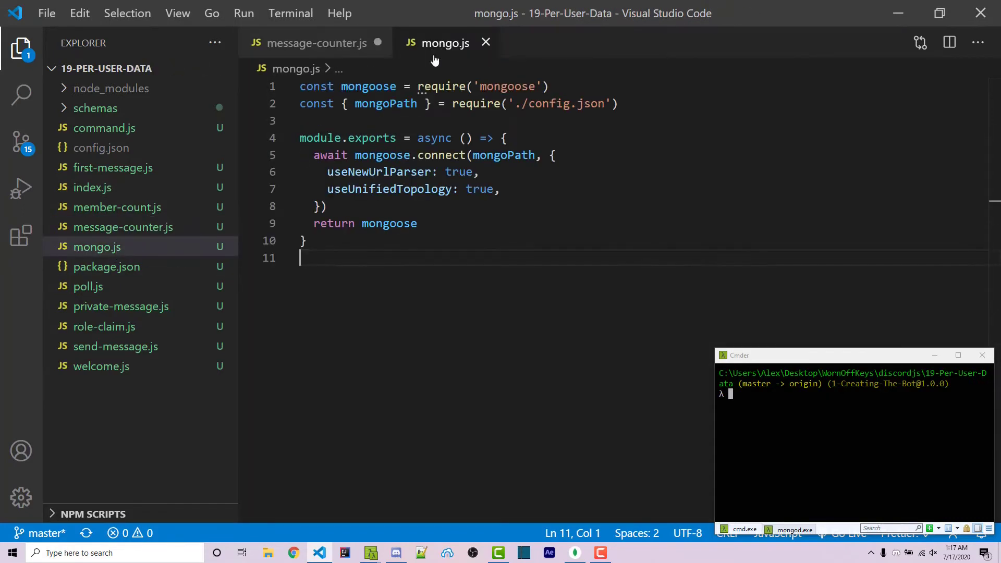
{"action": "key", "text": "ctrl+a"}
{"action": "key", "text": "Right"}
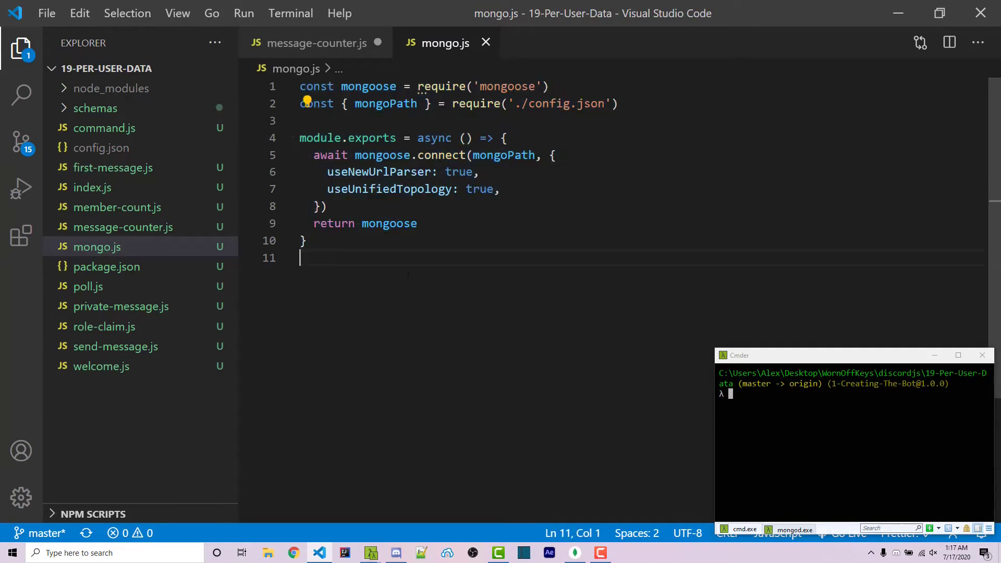
{"action": "left_click", "coordinate": [337, 44]}
{"action": "type", "text": "const mong"}
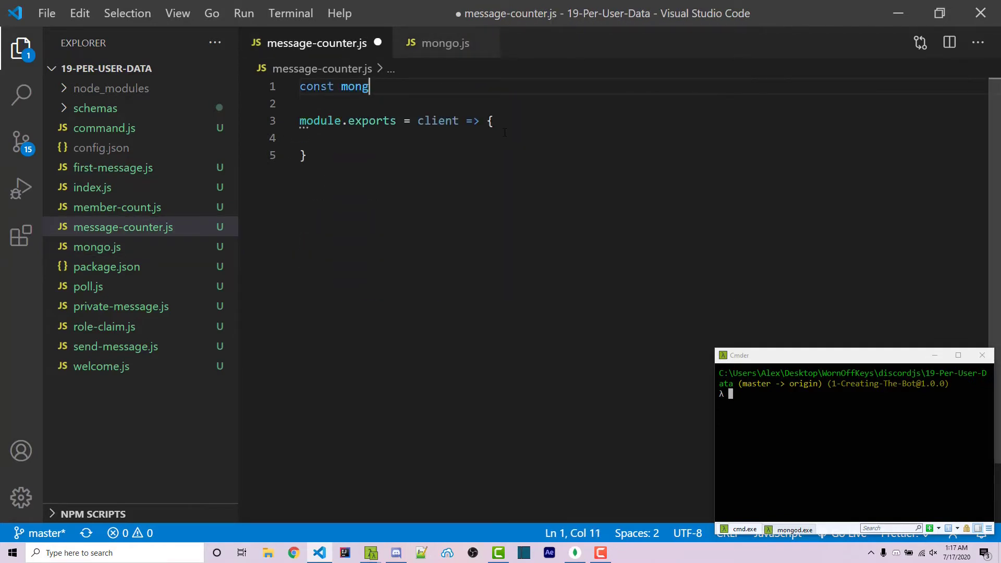
{"action": "type", "text": "o = require('"}
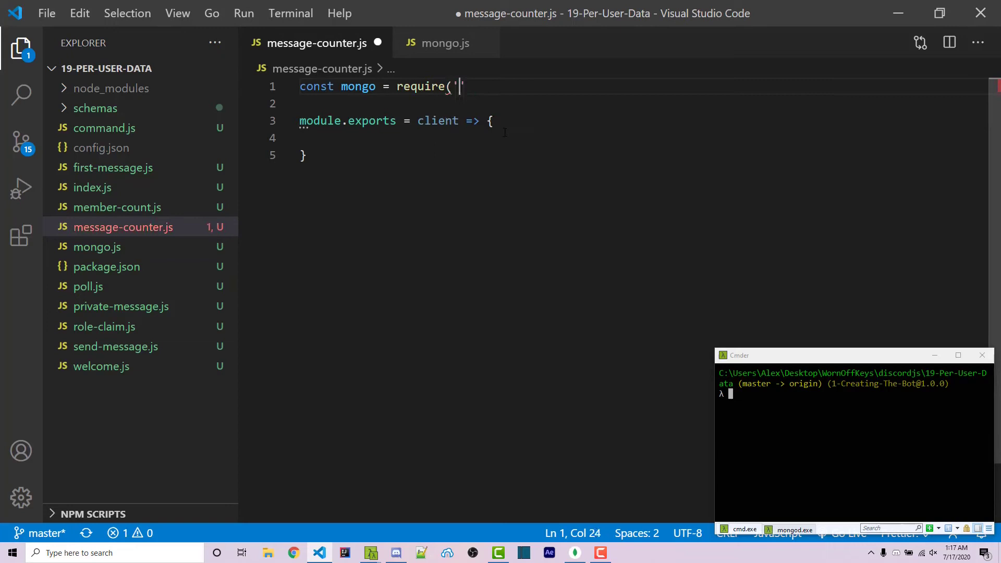
{"action": "type", "text": "./mongo')"}
Add a client.on('message') listener that destructures author and logs it with 'AUTHOR:'
{"action": "left_click", "coordinate": [505, 133]}
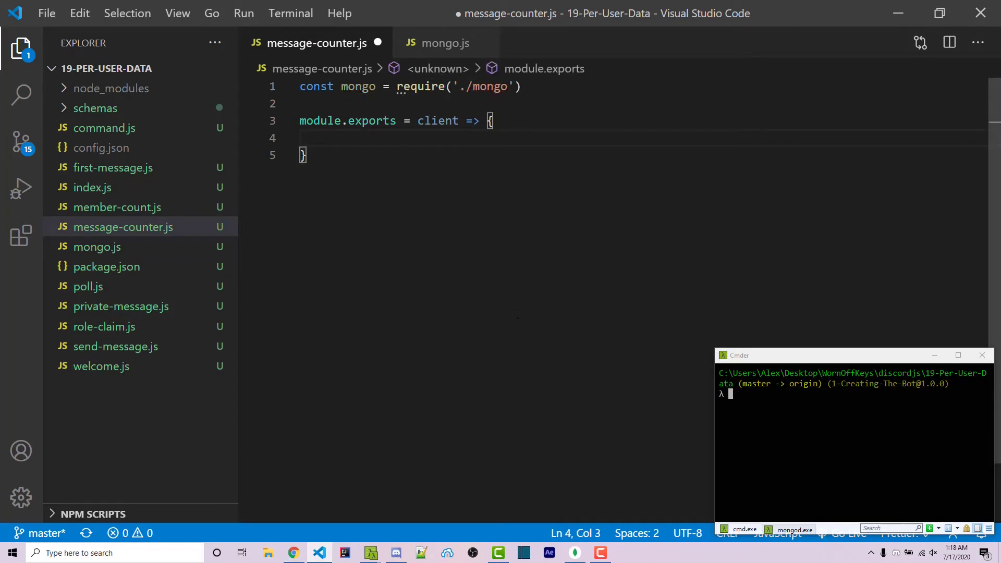
{"action": "type", "text": "client."}
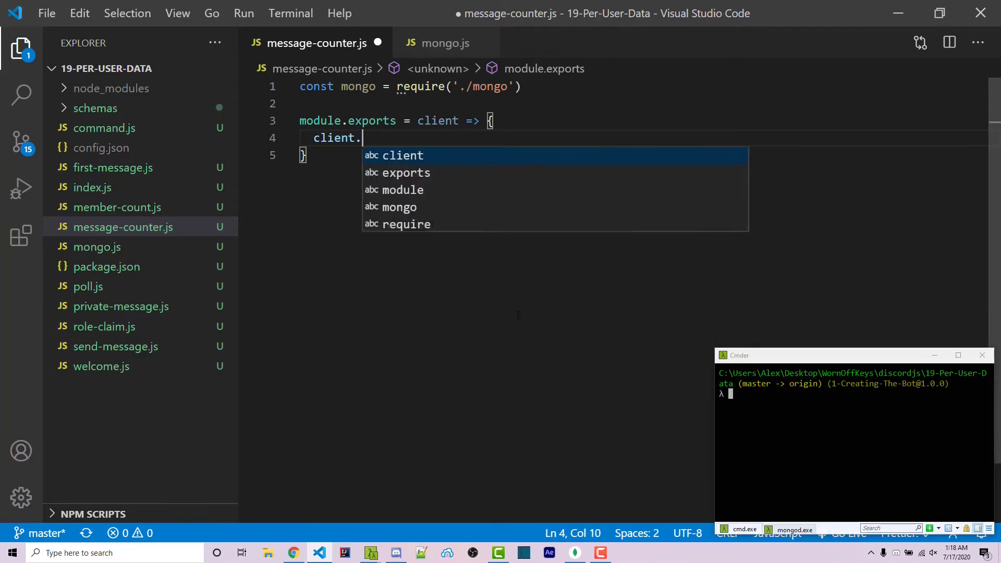
{"action": "type", "text": "on('message', "}
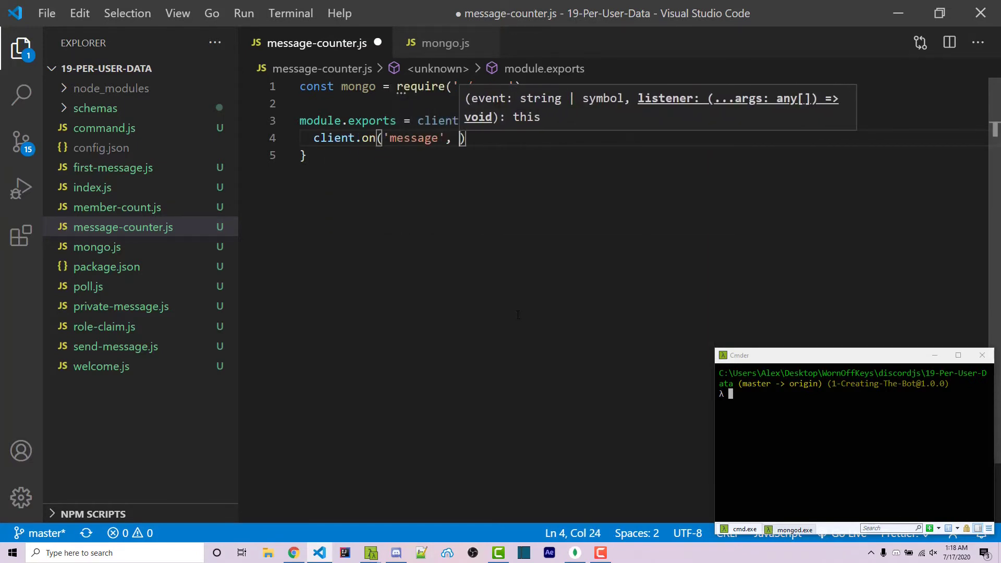
{"action": "type", "text": "message => {"}
{"action": "key", "text": "Return"}
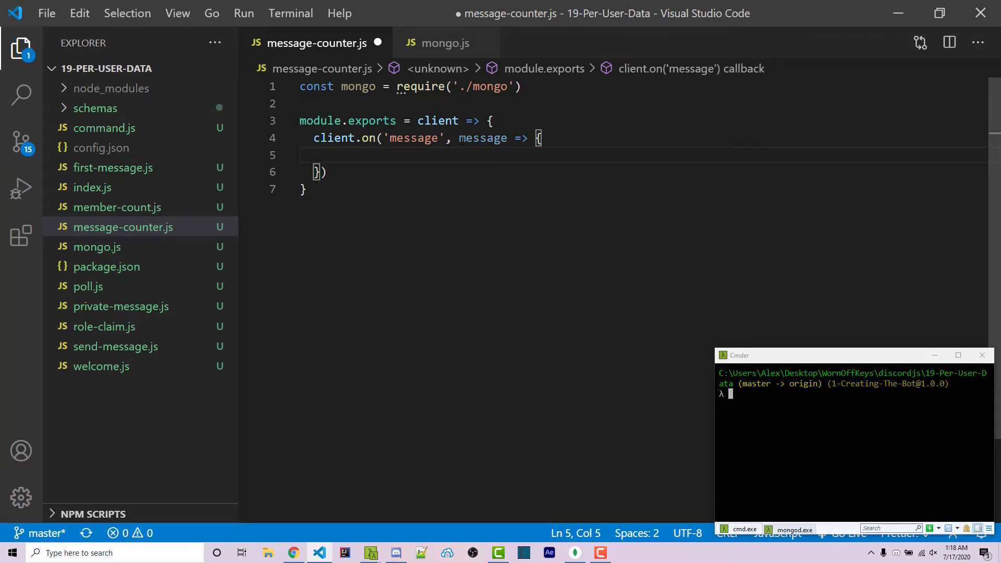
{"action": "left_click_drag", "start_coordinate": [460, 139], "coordinate": [508, 138]}
{"action": "left_click", "coordinate": [508, 155]}
{"action": "type", "text": "const"}
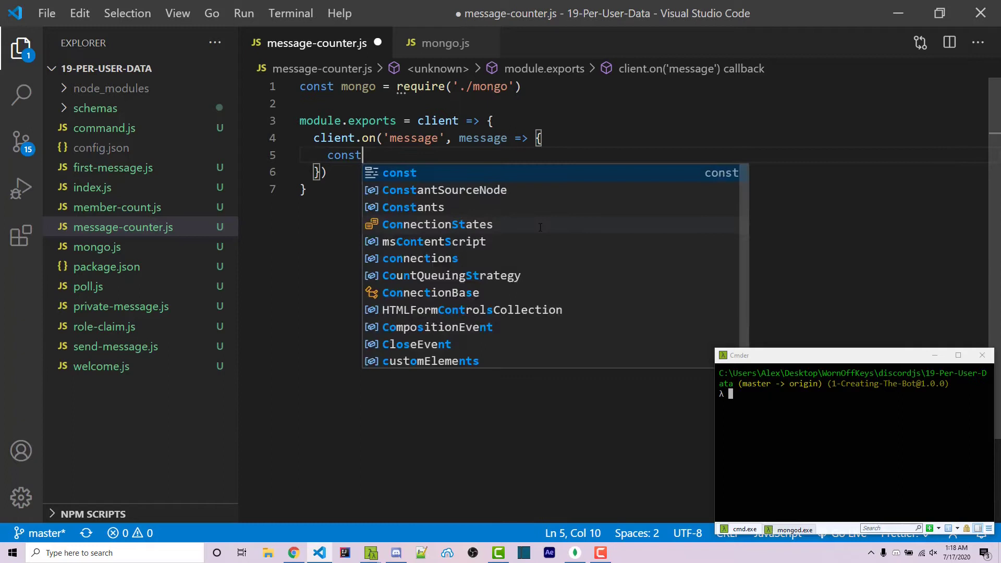
{"action": "type", "text": " { author } "}
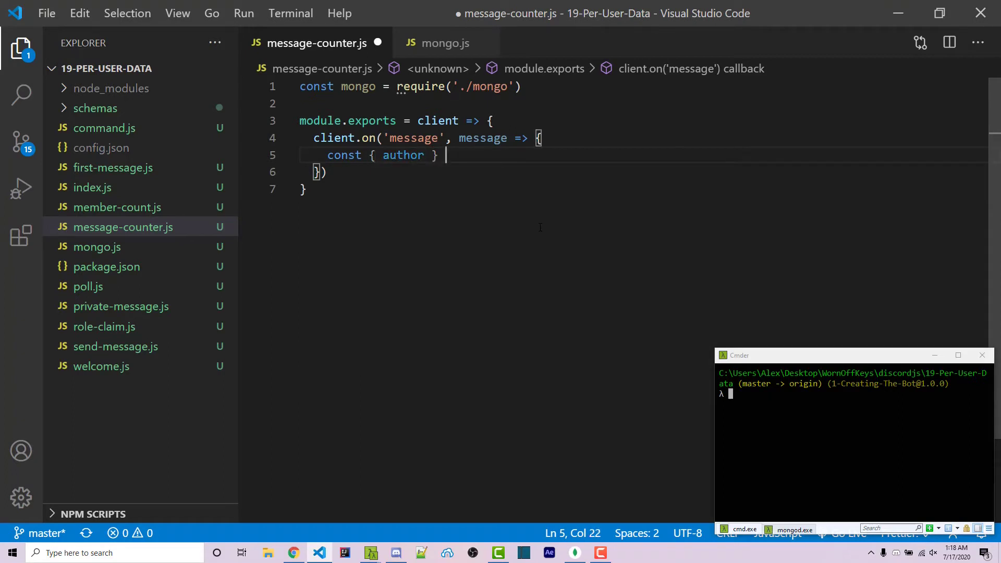
{"action": "type", "text": "= message"}
{"action": "key", "text": "Escape"}
{"action": "key", "text": "Return"}
{"action": "key", "text": "Return"}
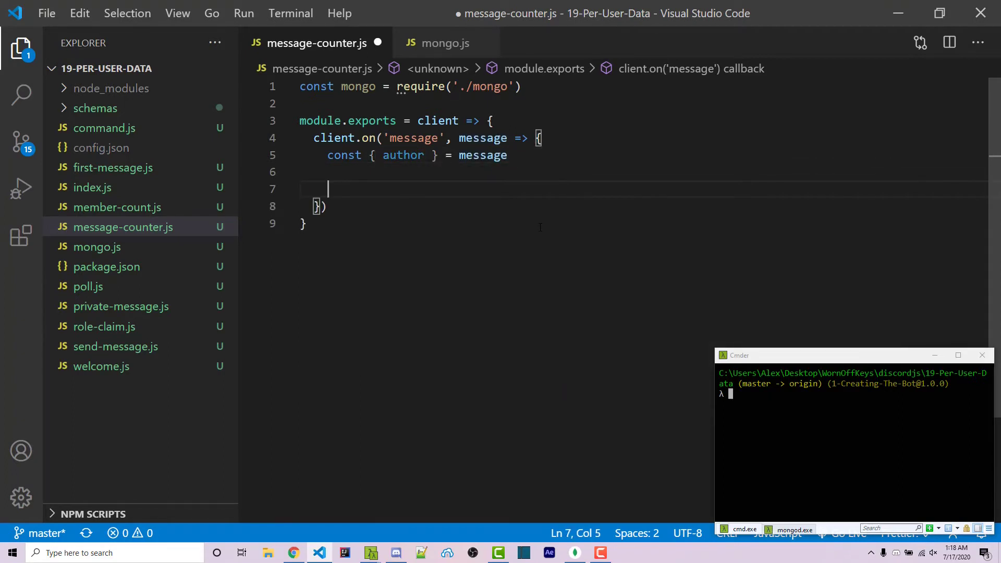
{"action": "type", "text": "console.log('AU"}
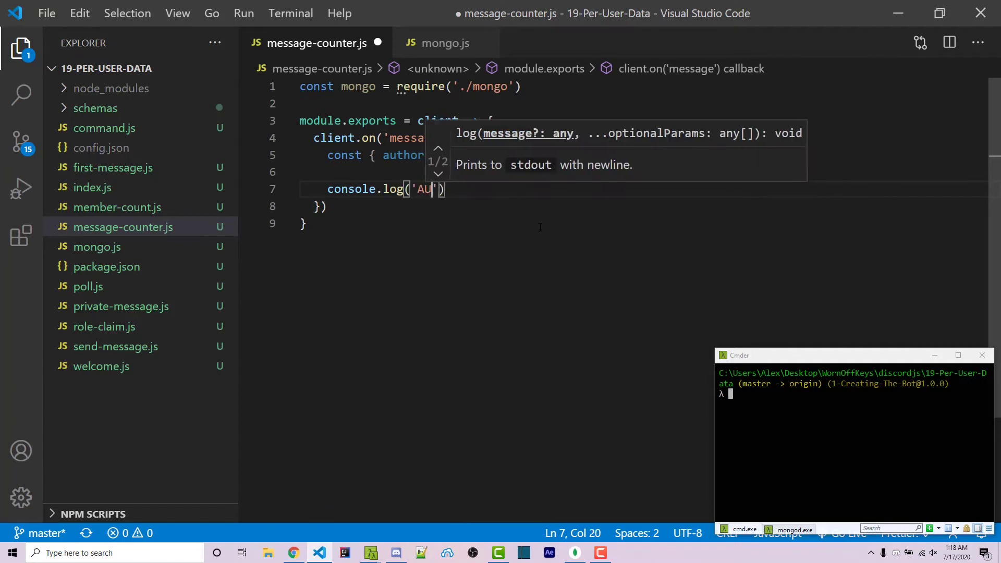
{"action": "type", "text": "THOR:', author"}
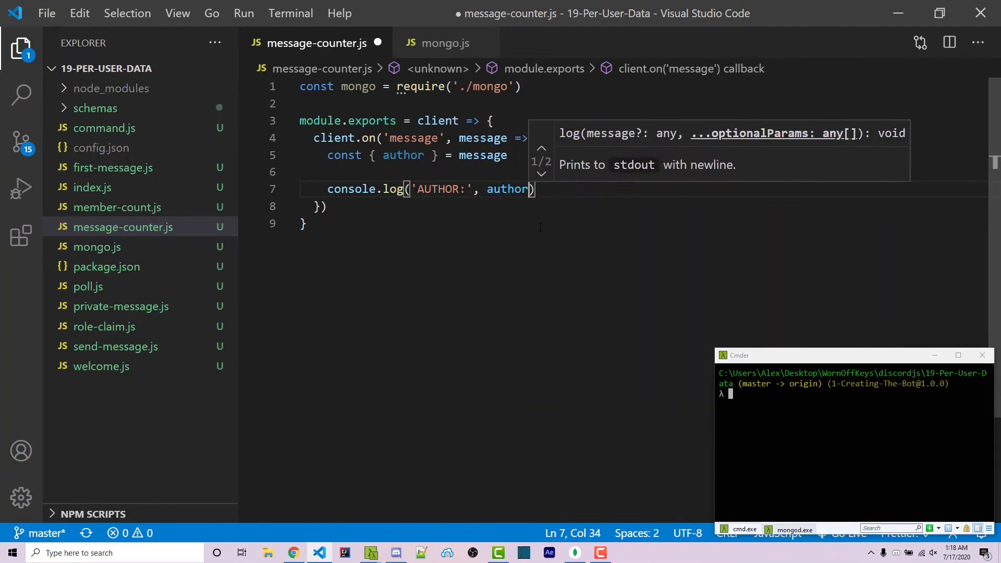
Save message-counter.js and start the bot with node index.js
{"action": "key", "text": "ctrl+s"}
{"action": "left_click", "coordinate": [732, 363]}
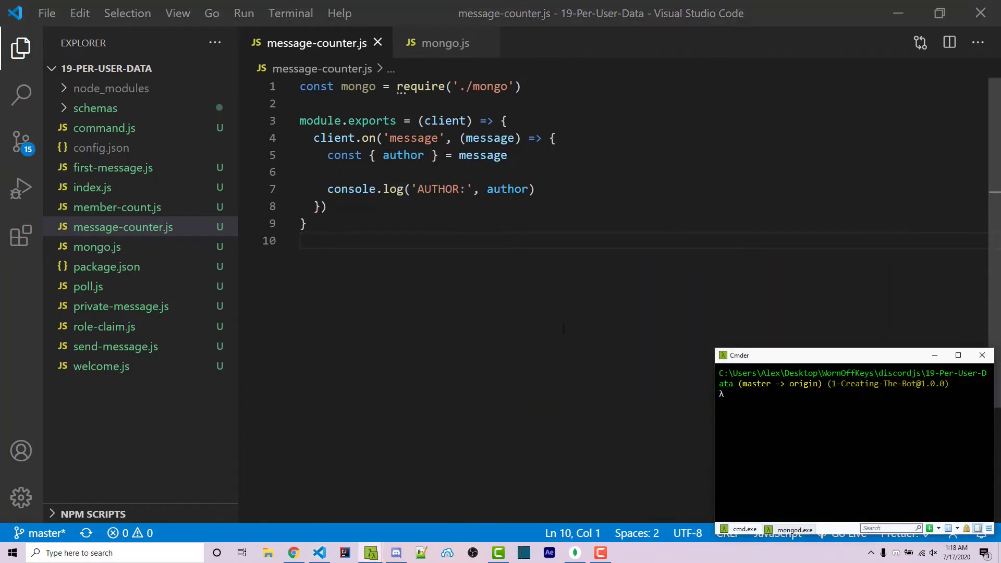
{"action": "type", "text": "node index.js"}
{"action": "key", "text": "Return"}
Send 'hello' in Discord's #tutorial and inspect the logged author id and username
{"action": "key", "text": "alt+Tab"}
{"action": "left_click", "coordinate": [117, 258]}
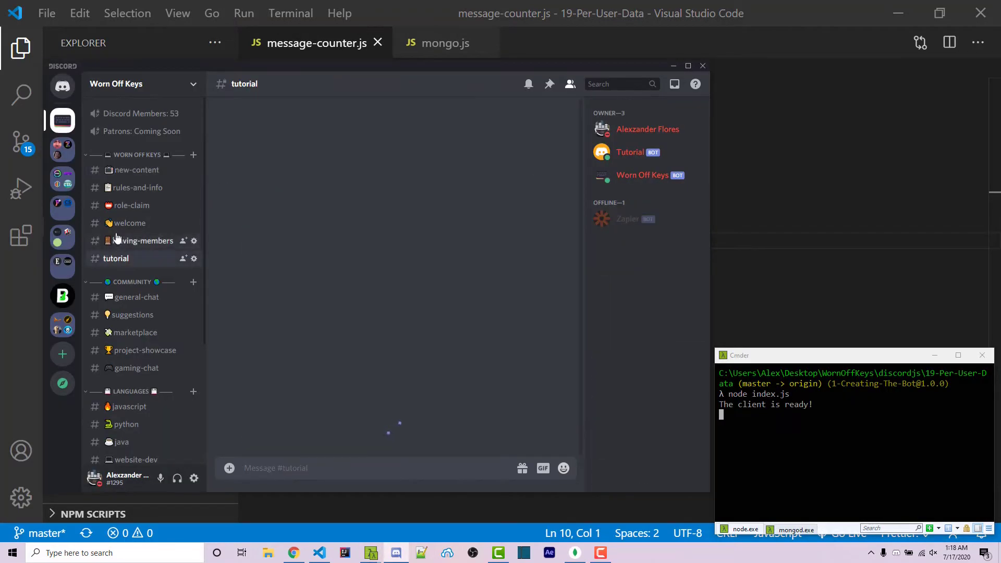
{"action": "type", "text": "hello"}
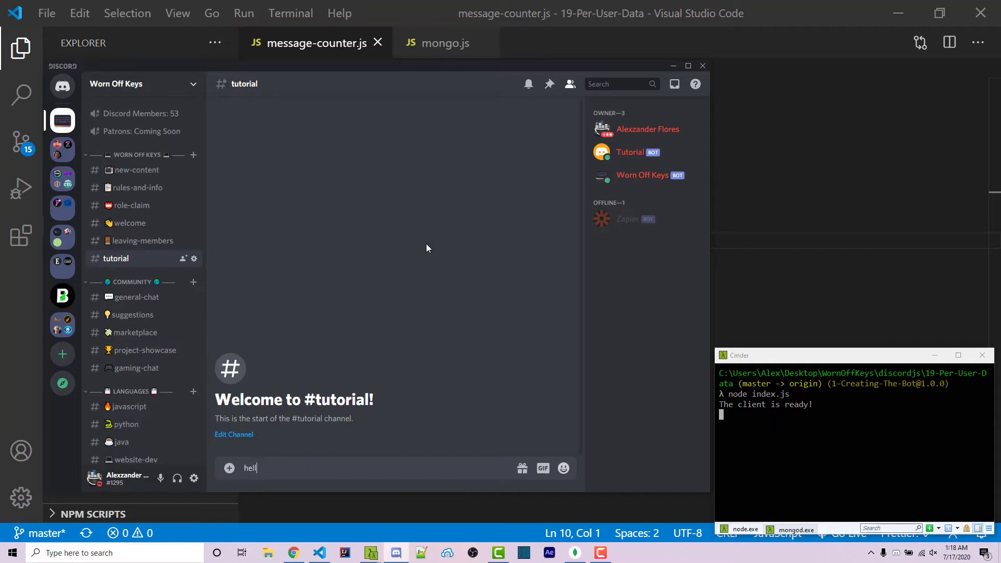
{"action": "key", "text": "Return"}
{"action": "left_click", "coordinate": [813, 479]}
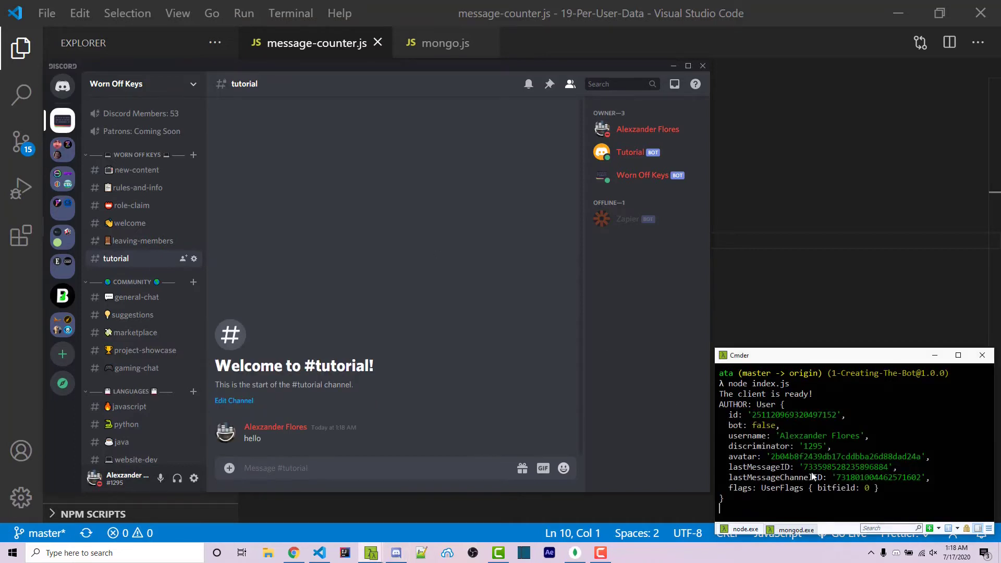
{"action": "left_click_drag", "start_coordinate": [752, 414], "coordinate": [840, 414]}
{"action": "left_click_drag", "start_coordinate": [783, 436], "coordinate": [865, 436]}
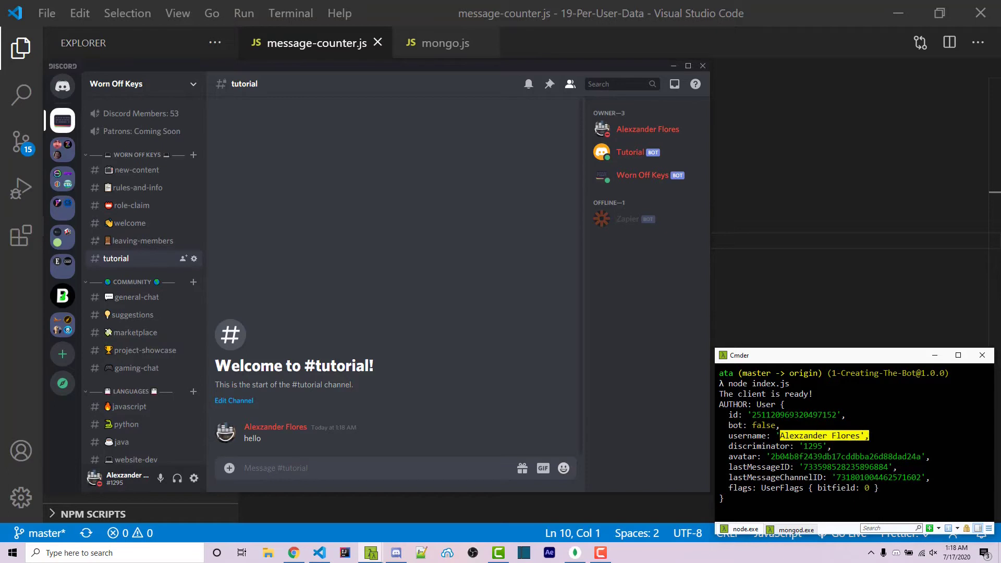
{"action": "right_click", "coordinate": [262, 439]}
Delete the Discord test message, then replace the author log with const { id } = author
{"action": "left_click", "coordinate": [279, 454], "text": "shift"}
{"action": "left_click", "coordinate": [674, 66]}
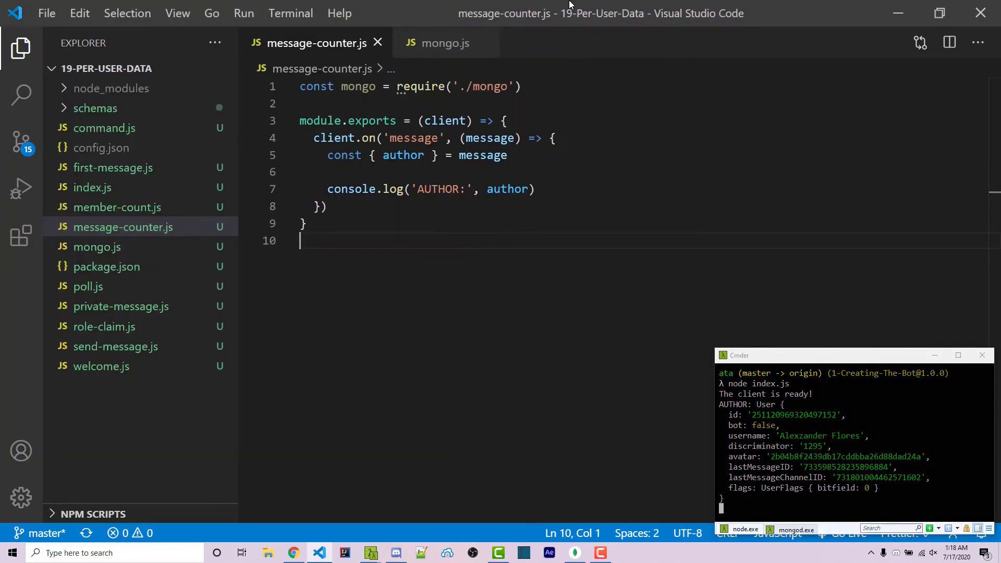
{"action": "left_click", "coordinate": [560, 188]}
{"action": "key", "text": "shift+Up"}
{"action": "key", "text": "BackSpace"}
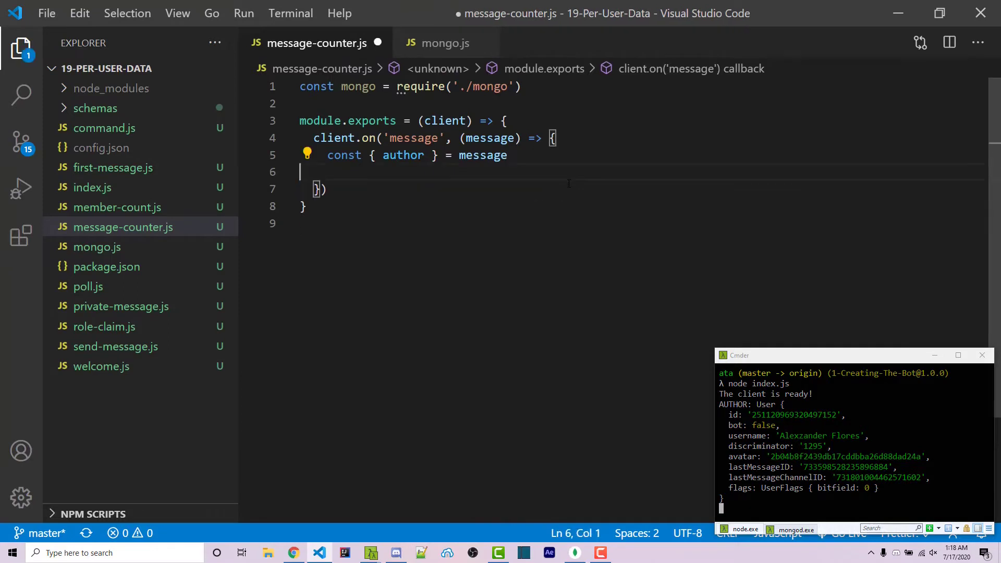
{"action": "key", "text": "Tab"}
{"action": "key", "text": "Tab"}
{"action": "type", "text": "const { id "}
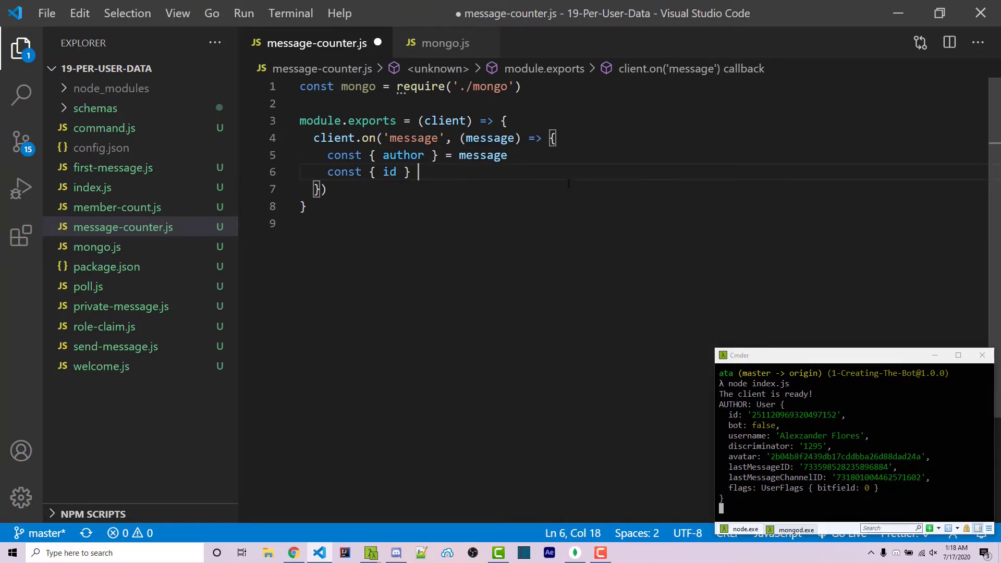
{"action": "type", "text": "} = author"}
{"action": "key", "text": "Escape"}
{"action": "mouse_move", "coordinate": [125, 179]}
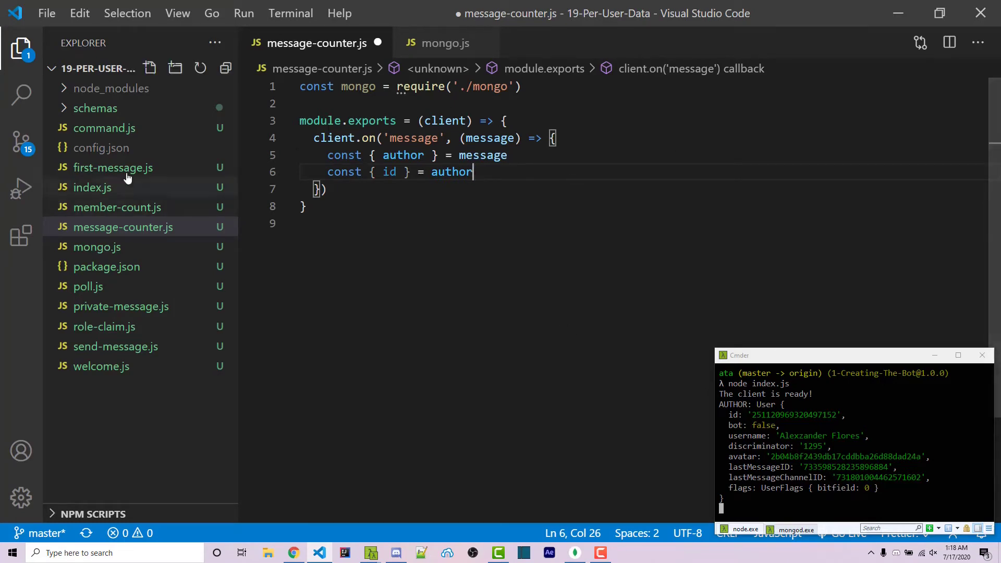
Open message-count-schema.js in a right split and review its _id and messageCount fields
{"action": "left_click", "coordinate": [105, 111]}
{"action": "left_click_drag", "start_coordinate": [114, 129], "coordinate": [945, 198]}
{"action": "key", "text": "ctrl+b"}
{"action": "left_click_drag", "start_coordinate": [596, 154], "coordinate": [610, 206]}
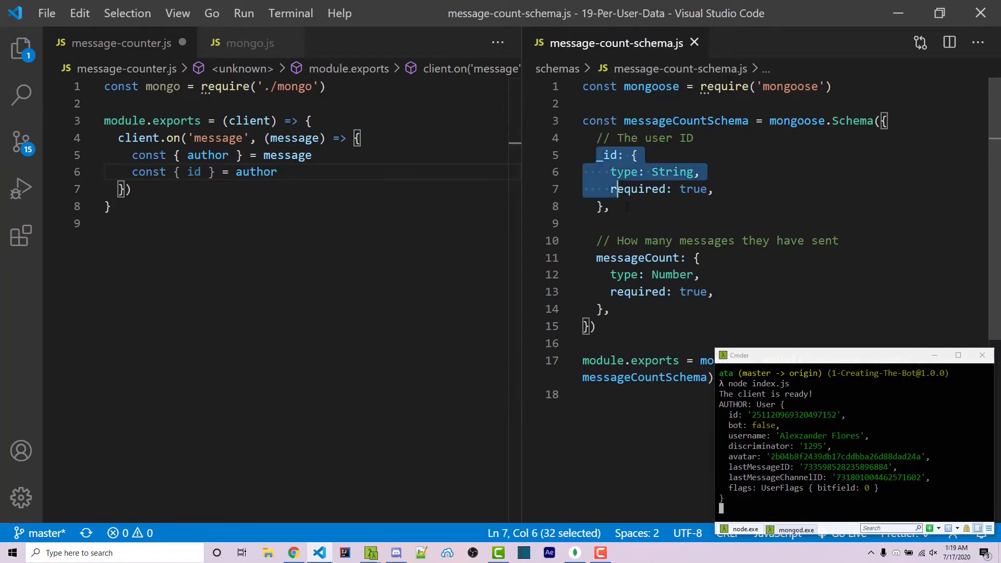
{"action": "left_click_drag", "start_coordinate": [596, 258], "coordinate": [610, 308]}
{"action": "left_click", "coordinate": [618, 398]}
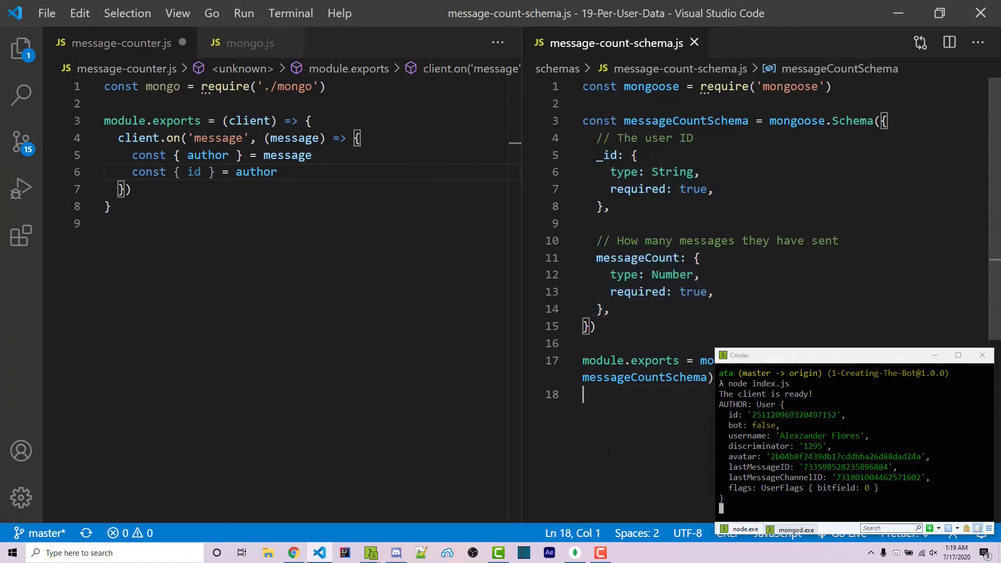
Require messageCountSchema from './schemas/message-count-schema' at the top of message-counter.js
{"action": "left_click", "coordinate": [298, 175]}
{"action": "key", "text": "Return"}
{"action": "key", "text": "Return"}
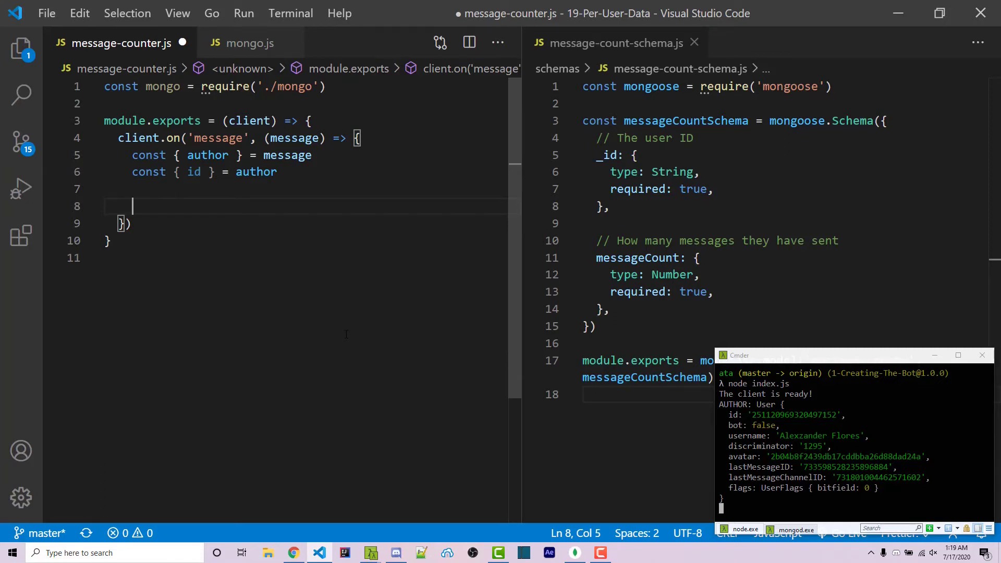
{"action": "key", "text": "ctrl+Home"}
{"action": "key", "text": "End"}
{"action": "key", "text": "Return"}
{"action": "type", "text": "c"}
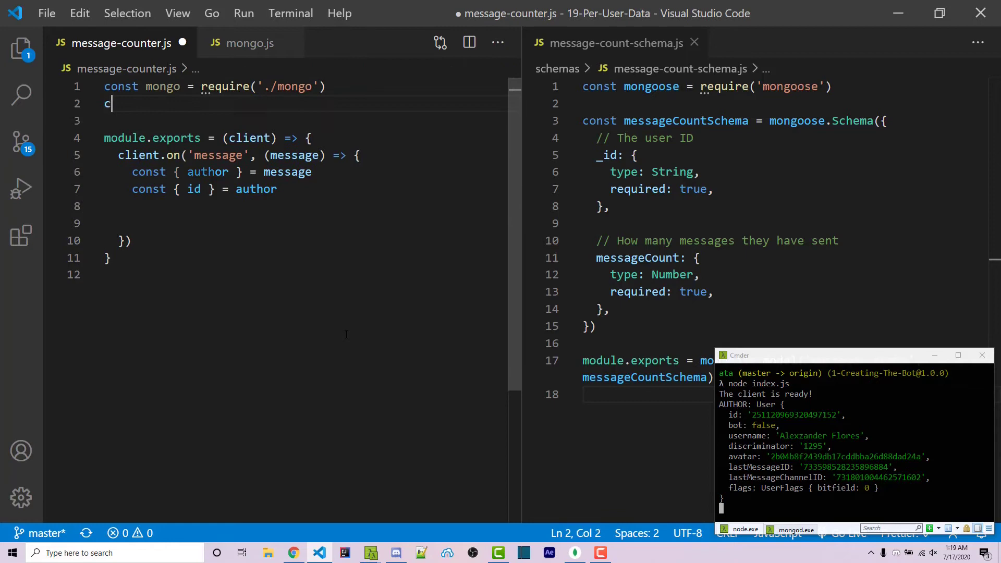
{"action": "type", "text": "onst m"}
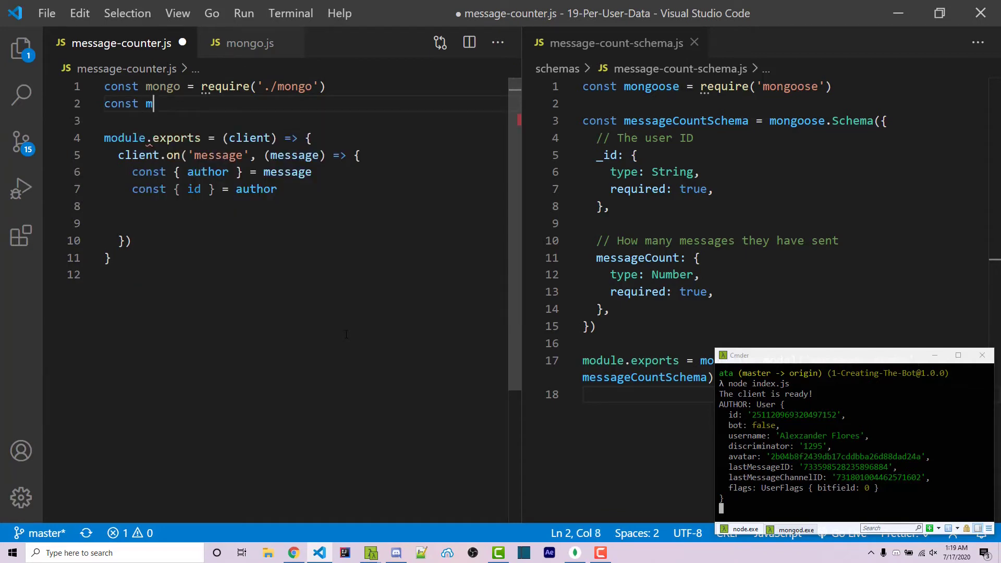
{"action": "type", "text": "essageCountSchema"}
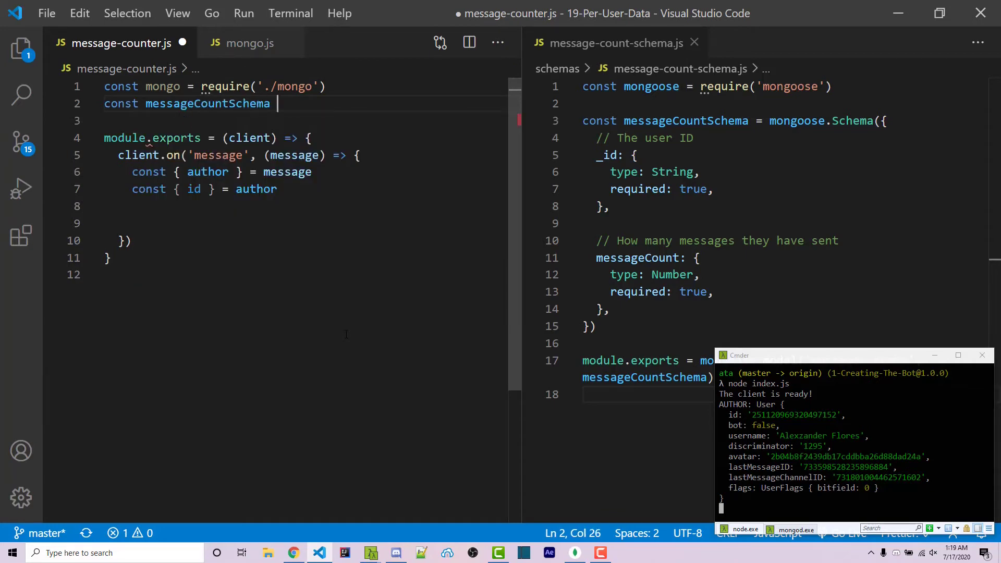
{"action": "type", "text": " = require"}
{"action": "key", "text": "ctrl+shift+Left"}
{"action": "type", "text": "require('"}
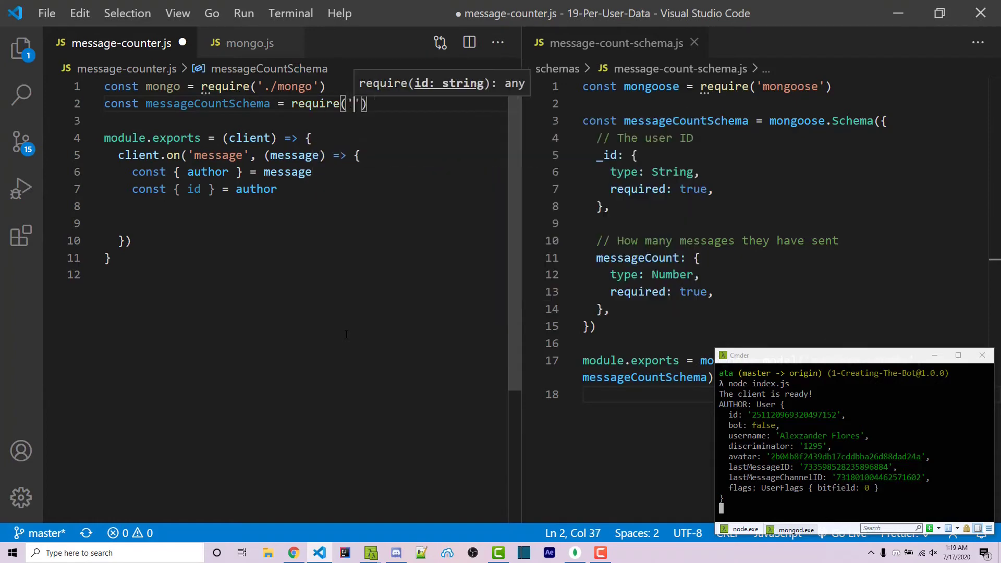
{"action": "type", "text": "./schemas/"}
{"action": "key", "text": "Return"}
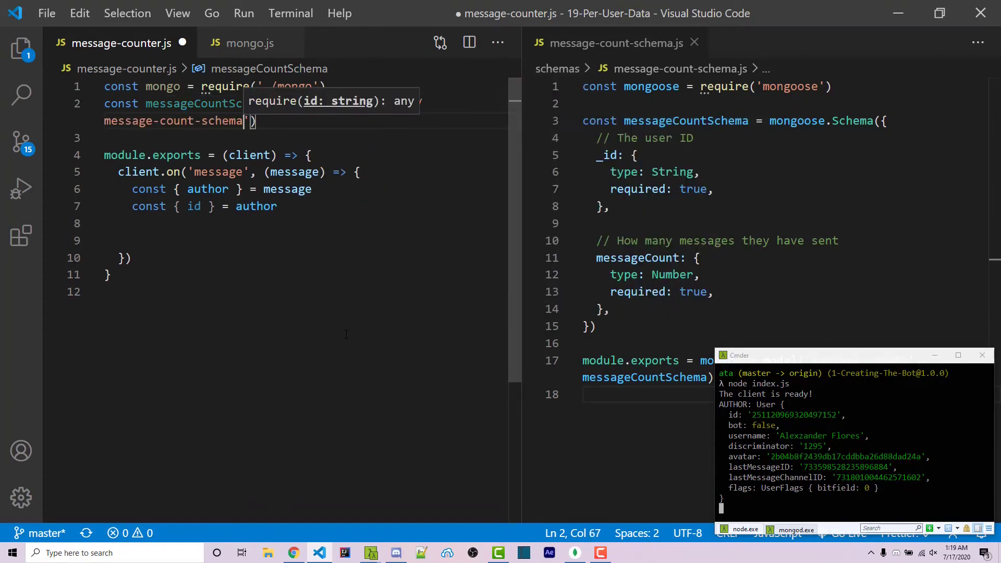
{"action": "key", "text": "Down"}
{"action": "key", "text": "Down"}
{"action": "key", "text": "Down"}
{"action": "key", "text": "Up"}
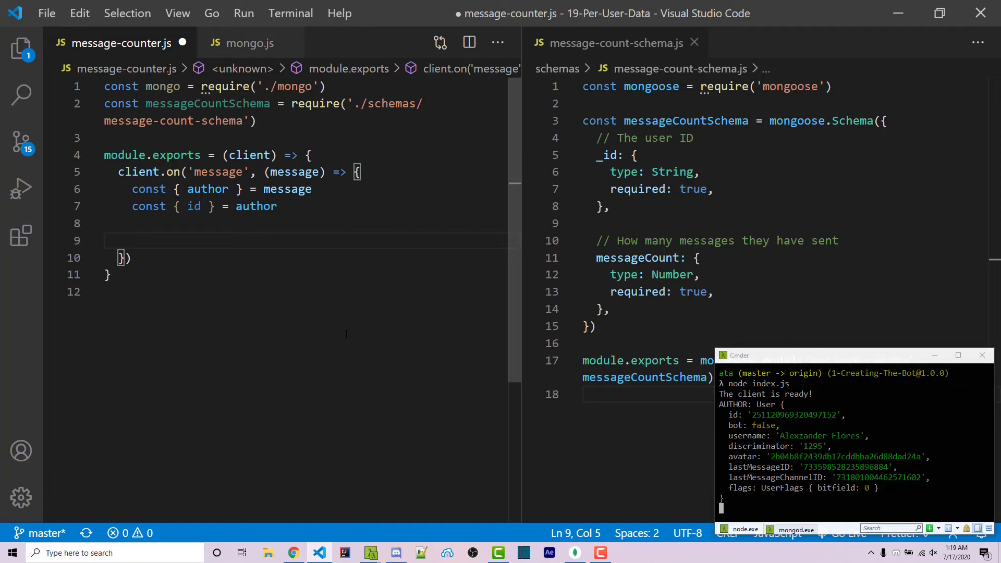
{"action": "type", "text": "awai"}
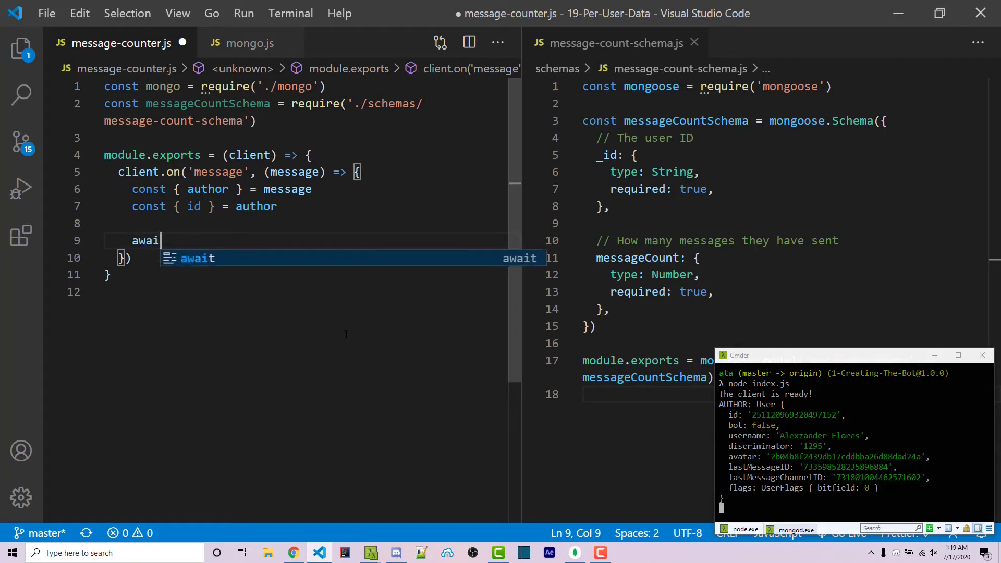
{"action": "type", "text": "t mongo()"}
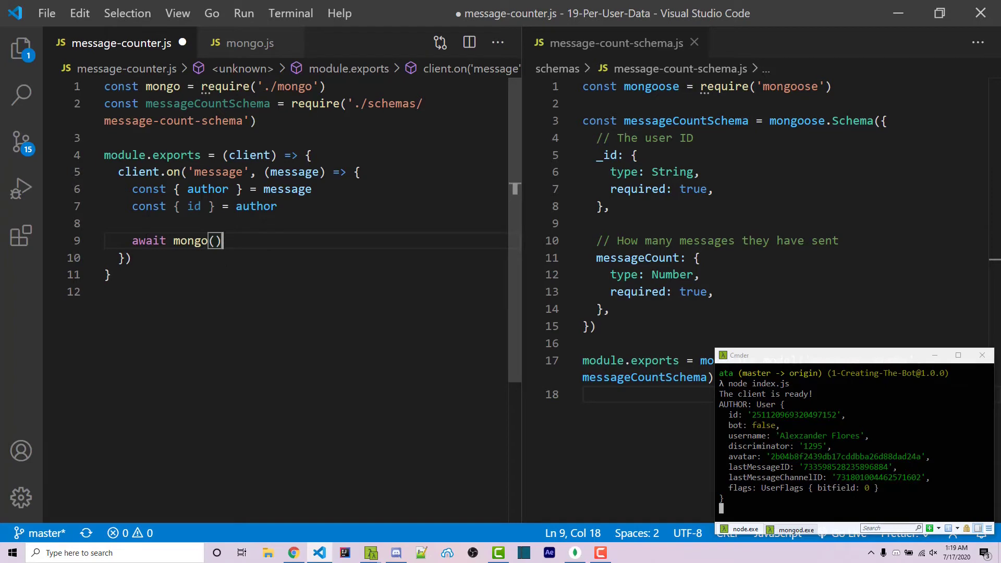
Make the message callback async and await mongo().then(mongoose => …) with try/finally closing mongoose.connection
{"action": "left_click", "coordinate": [264, 171]}
{"action": "type", "text": "async"}
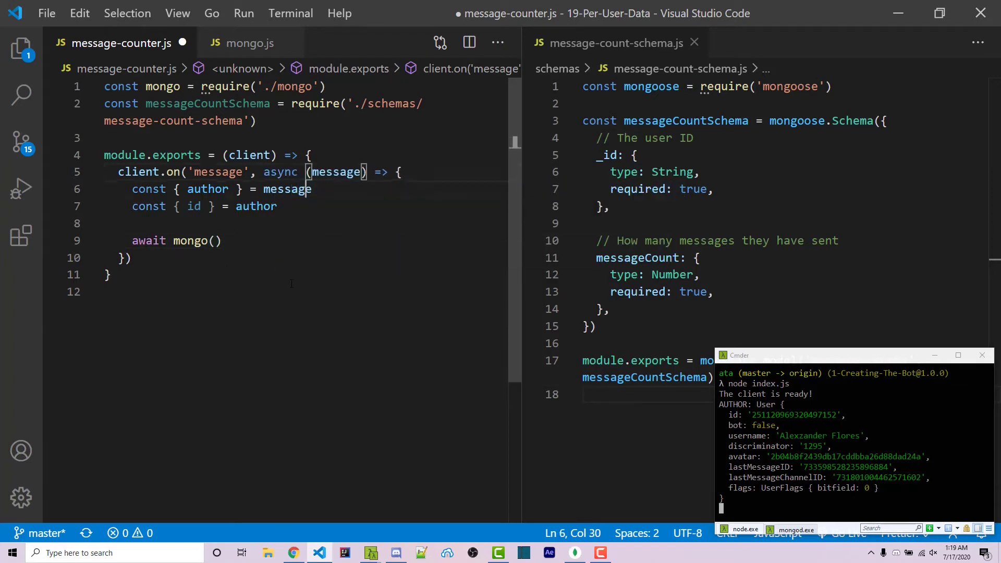
{"action": "key", "text": "Down"}
{"action": "key", "text": "Down"}
{"action": "key", "text": "Down"}
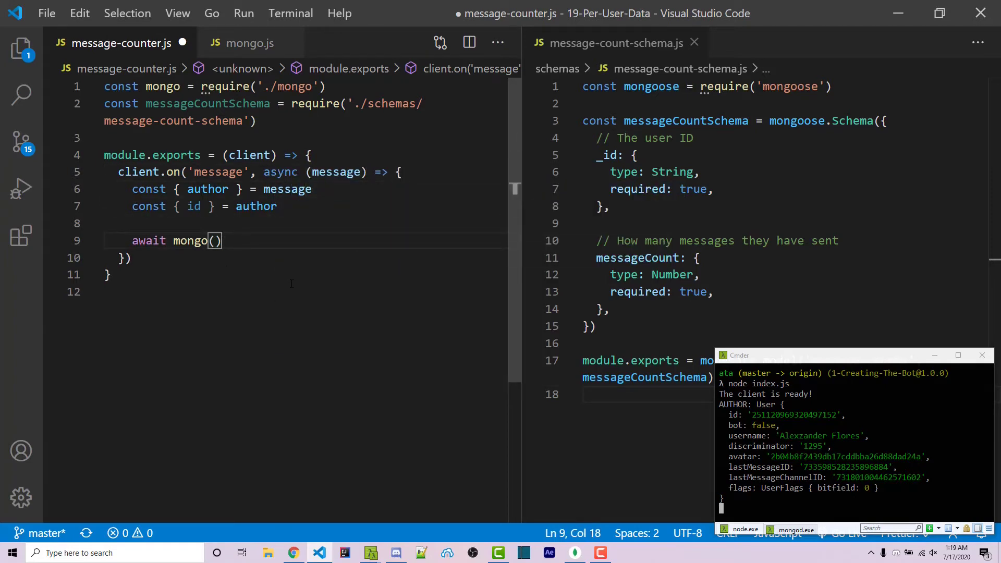
{"action": "type", "text": ".then(m"}
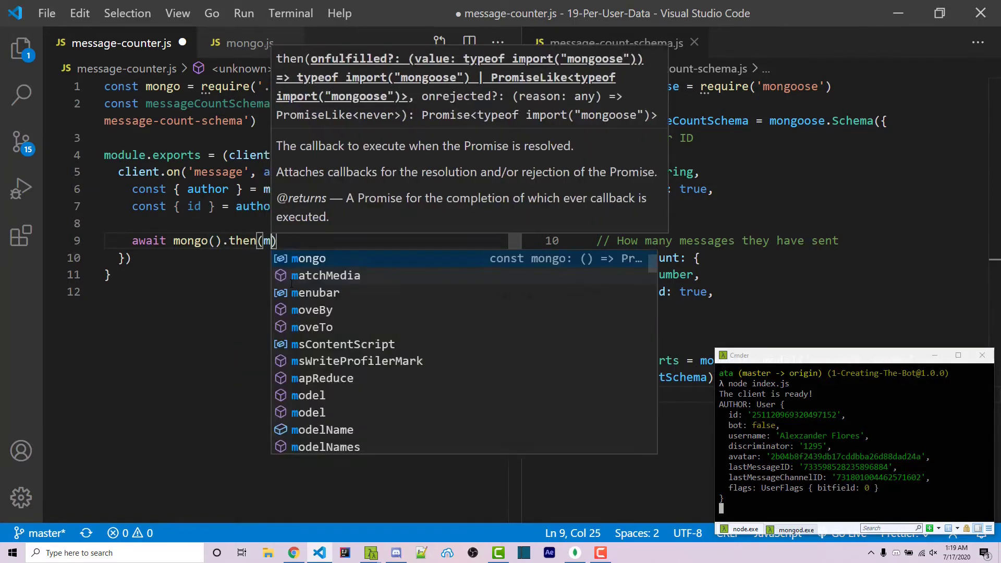
{"action": "type", "text": "ongoose => {"}
{"action": "key", "text": "Return"}
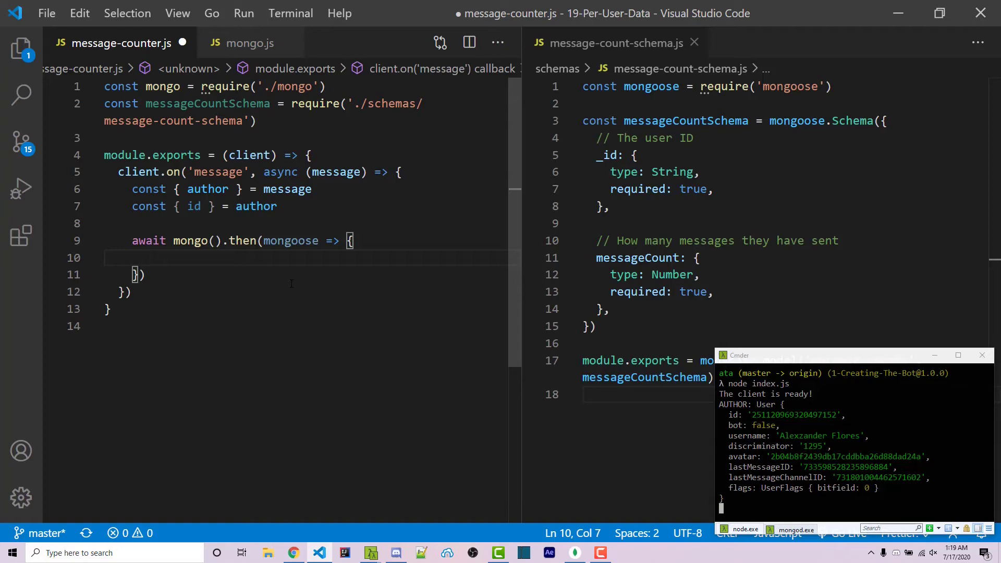
{"action": "type", "text": "try {"}
{"action": "key", "text": "Return"}
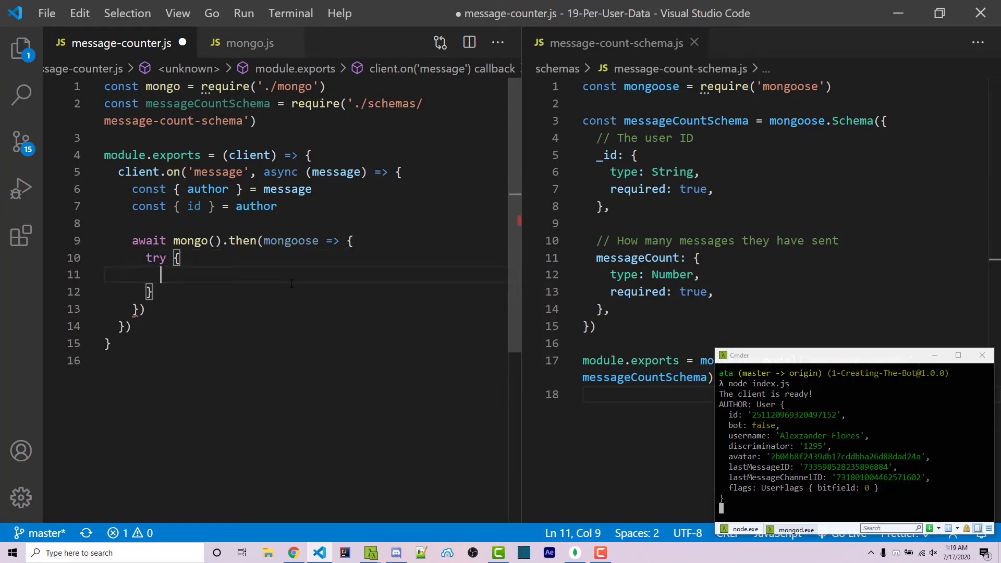
{"action": "key", "text": "Down"}
{"action": "type", "text": "finall"}
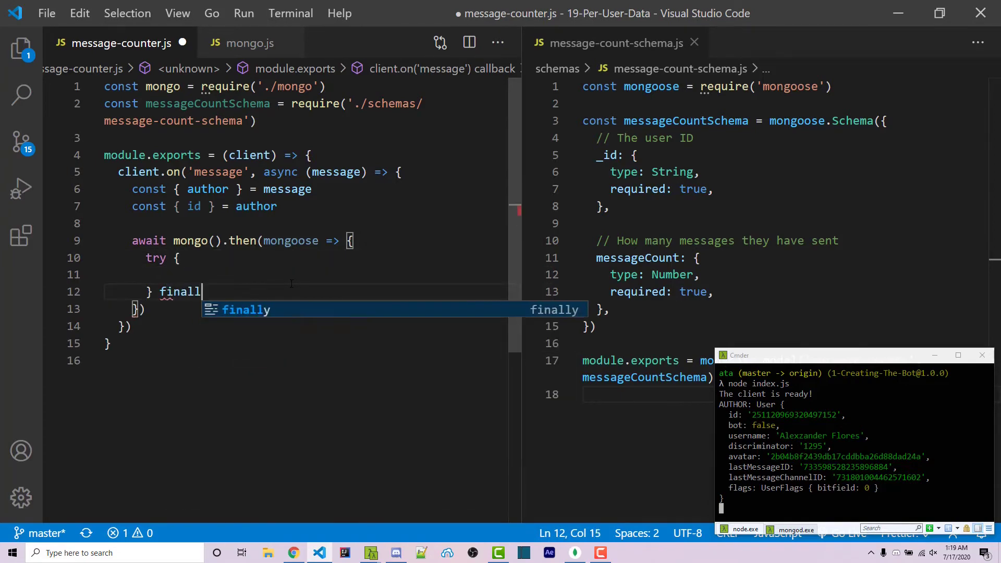
{"action": "type", "text": "y {"}
{"action": "key", "text": "Return"}
{"action": "type", "text": "m"}
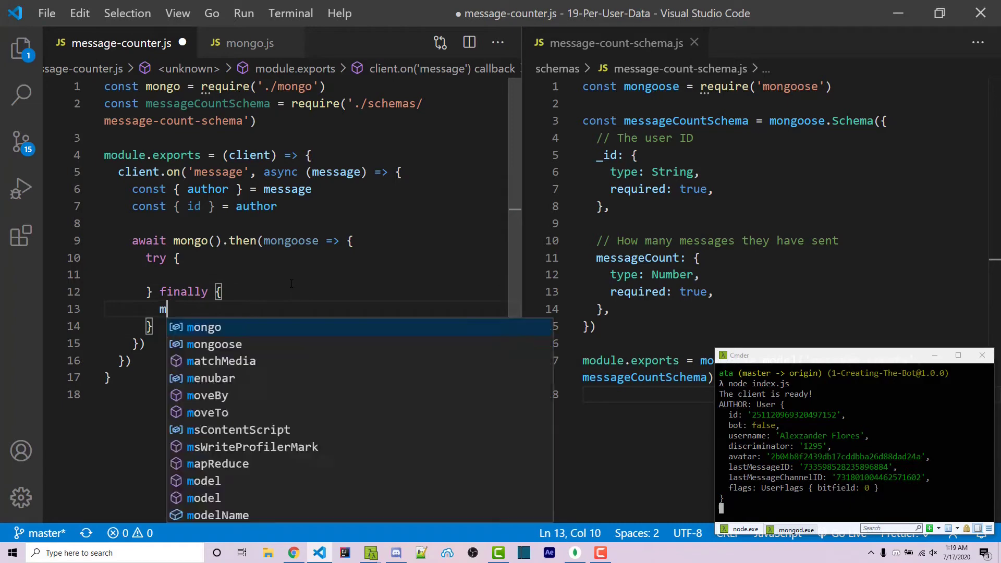
{"action": "type", "text": "ongoose.connection."}
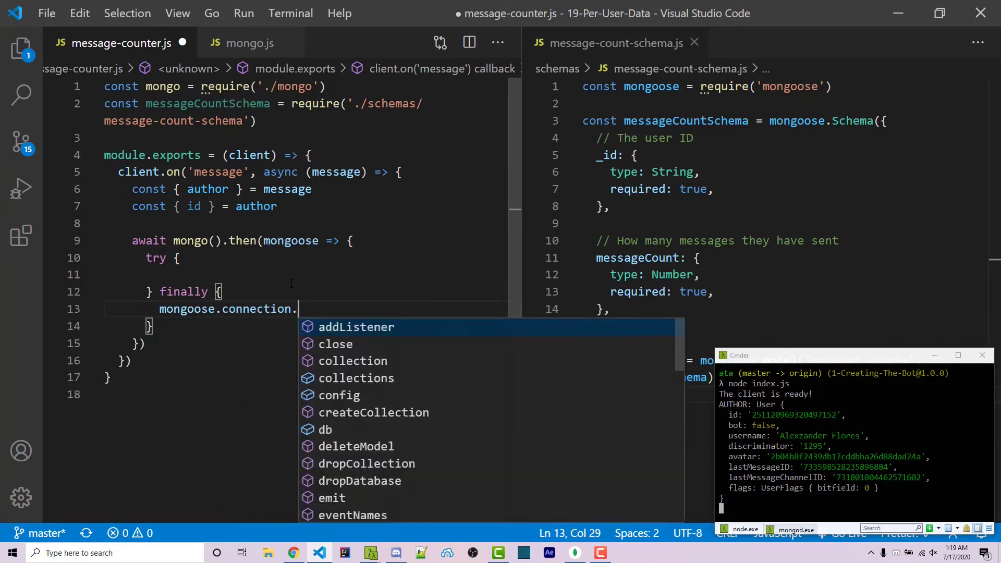
{"action": "type", "text": "close()"}
{"action": "key", "text": "Up"}
{"action": "key", "text": "Up"}
{"action": "key", "text": "Tab"}
{"action": "key", "text": "BackSpace"}
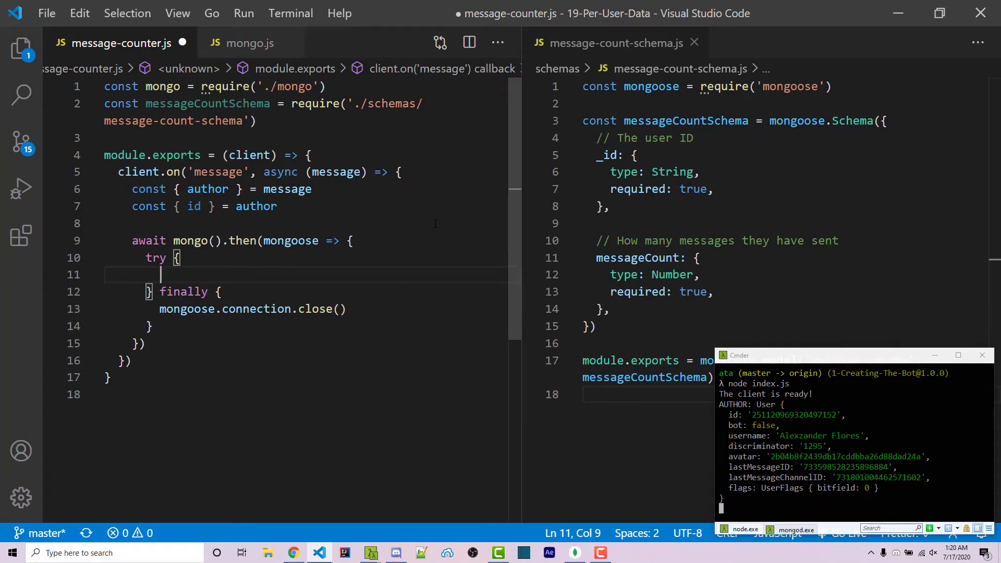
{"action": "type", "text": "await mess"}
Inside try, await messageCountSchema.findOneAndUpdate({ _id: id }, { }), checking the schema's _id field
{"action": "key", "text": "Tab"}
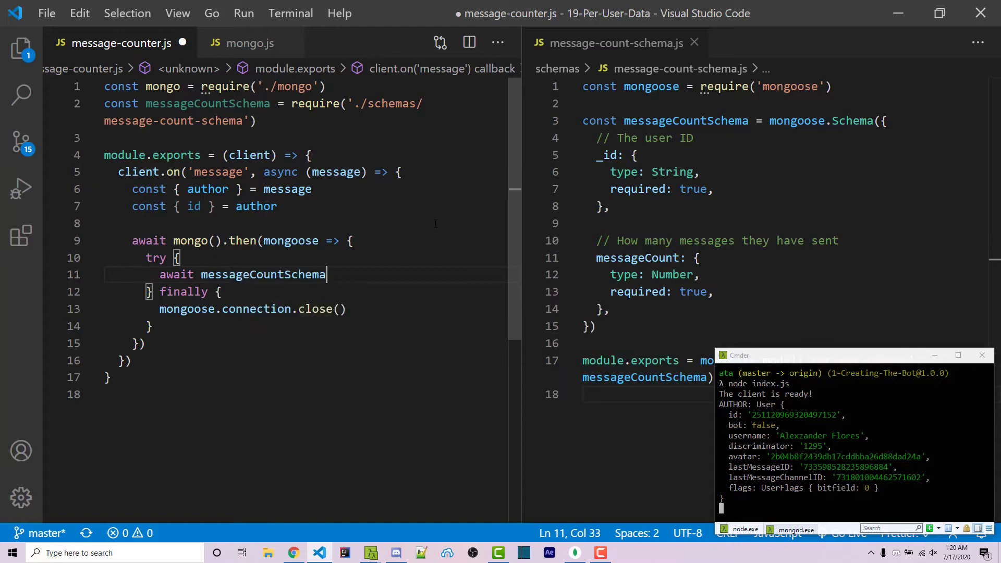
{"action": "type", "text": ".findOn"}
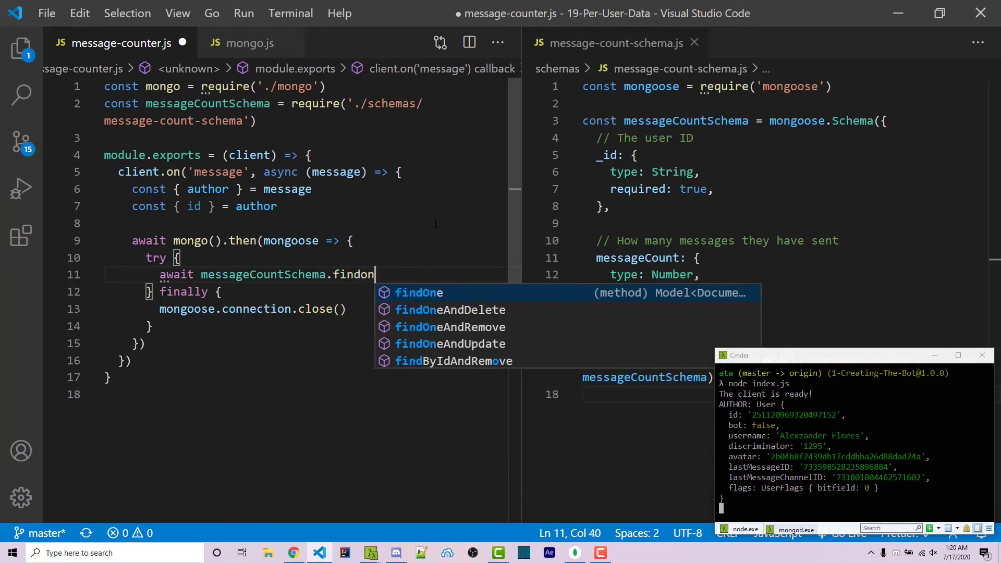
{"action": "type", "text": "eAn"}
{"action": "key", "text": "Tab"}
{"action": "type", "text": "("}
{"action": "key", "text": "Escape"}
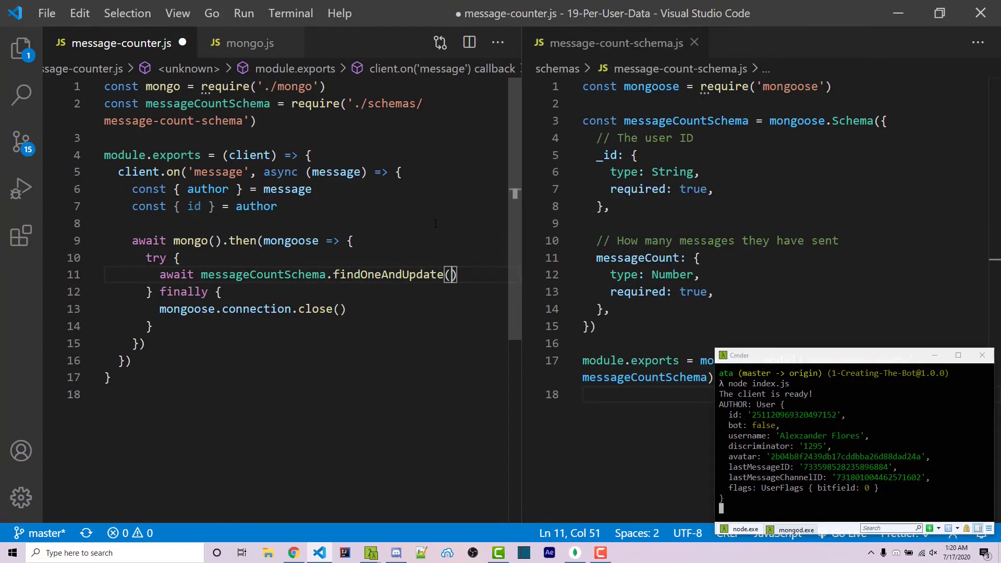
{"action": "type", "text": "{"}
{"action": "type", "text": "}"}
{"action": "key", "text": "Left"}
{"action": "key", "text": "Return"}
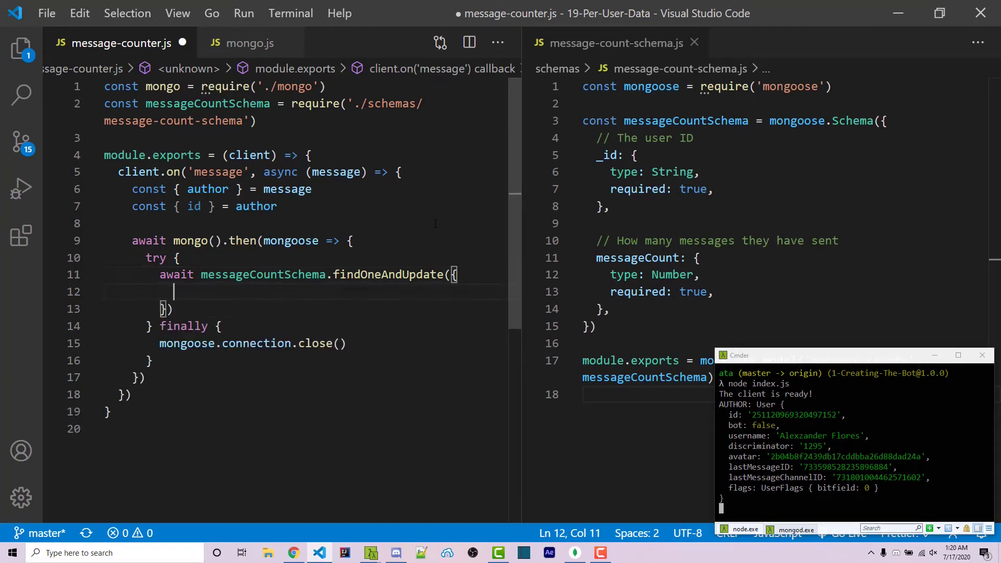
{"action": "type", "text": "_id: i"}
{"action": "type", "text": "d"}
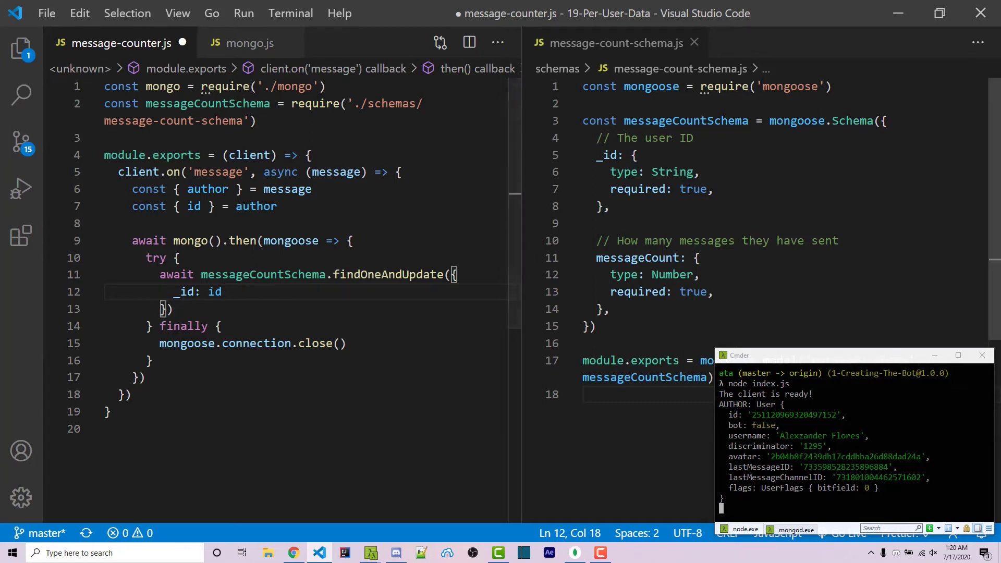
{"action": "double_click", "coordinate": [609, 155]}
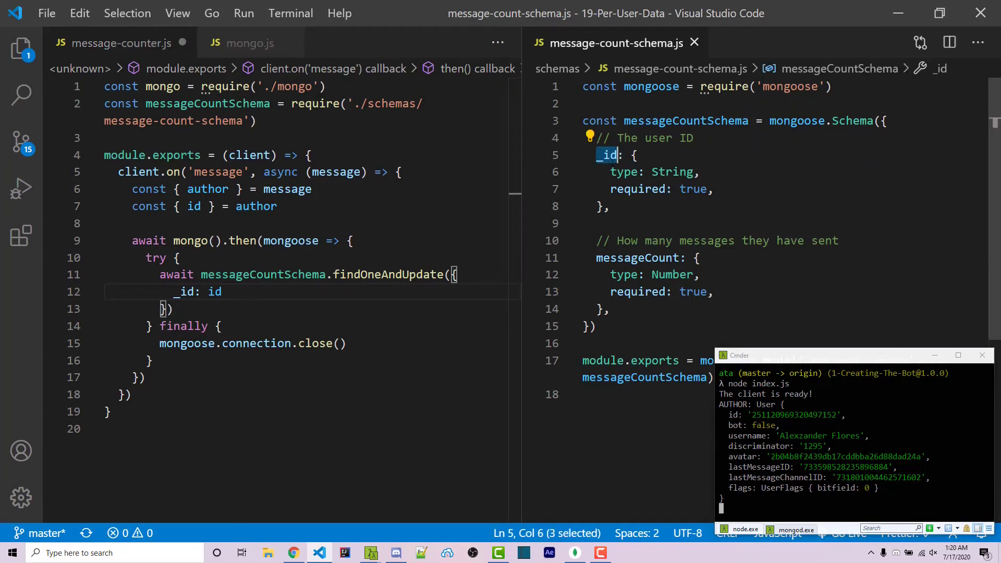
{"action": "left_click", "coordinate": [626, 104]}
{"action": "left_click", "coordinate": [235, 308]}
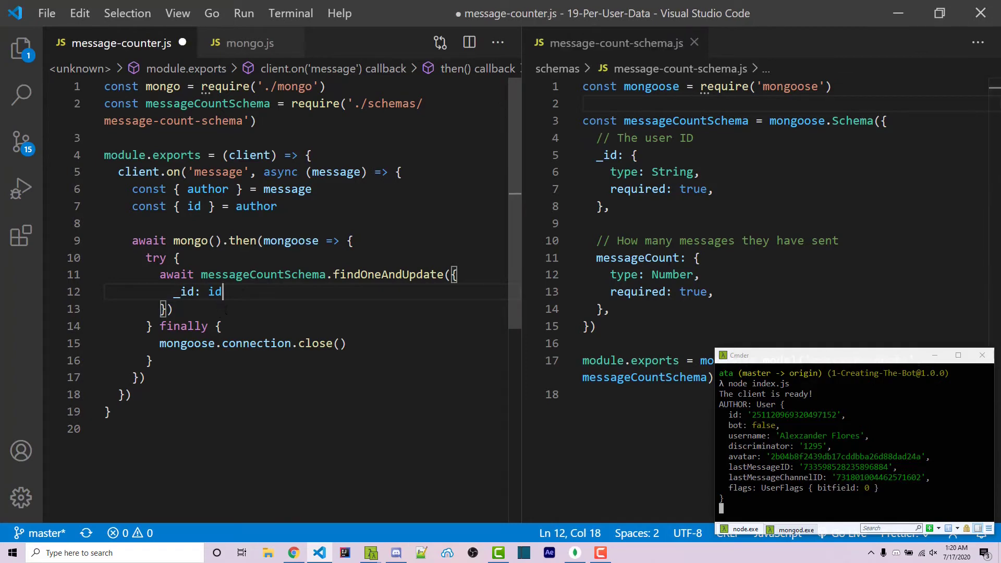
{"action": "type", "text": ", {"}
{"action": "key", "text": "Return"}
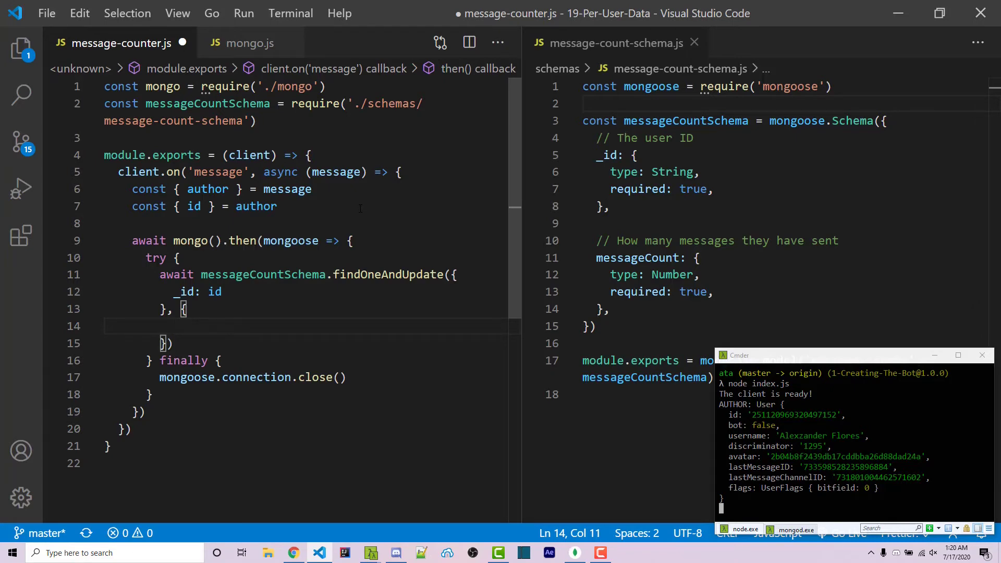
{"action": "type", "text": "$"}
{"action": "type", "text": "inc"}
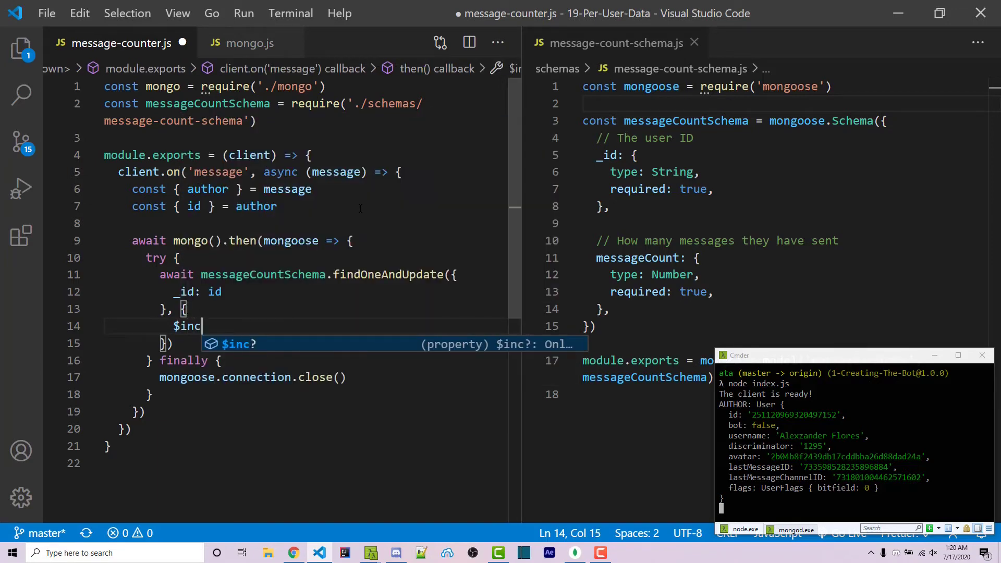
{"action": "type", "text": ": {"}
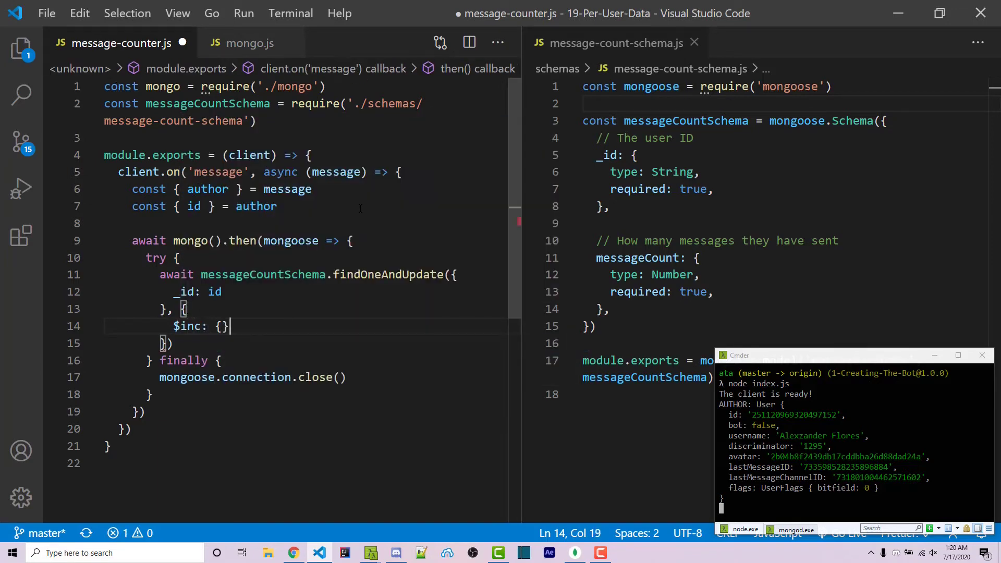
Write the $inc entry for messageCount, checking the field name against the schema
{"action": "key", "text": "Return"}
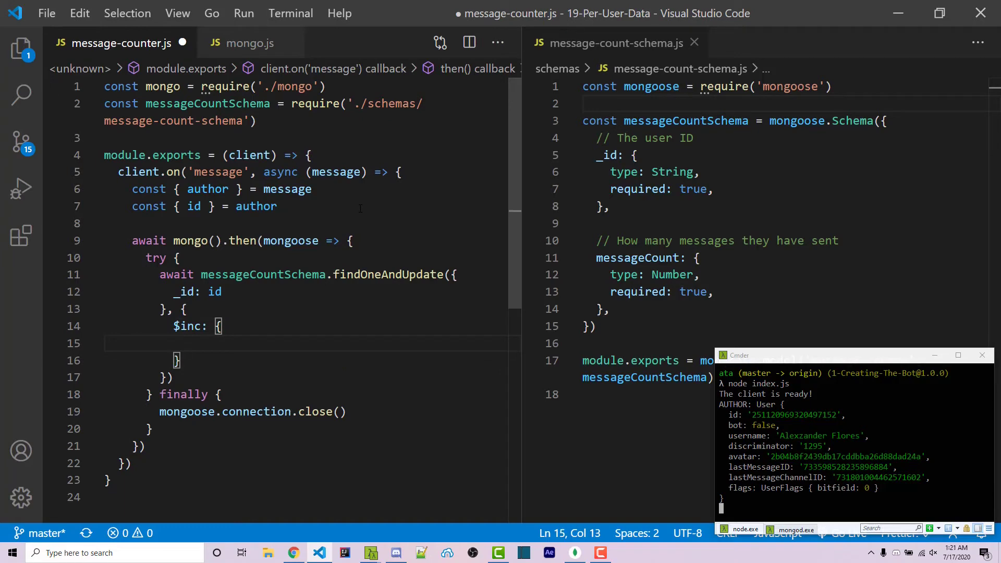
{"action": "type", "text": "'me"}
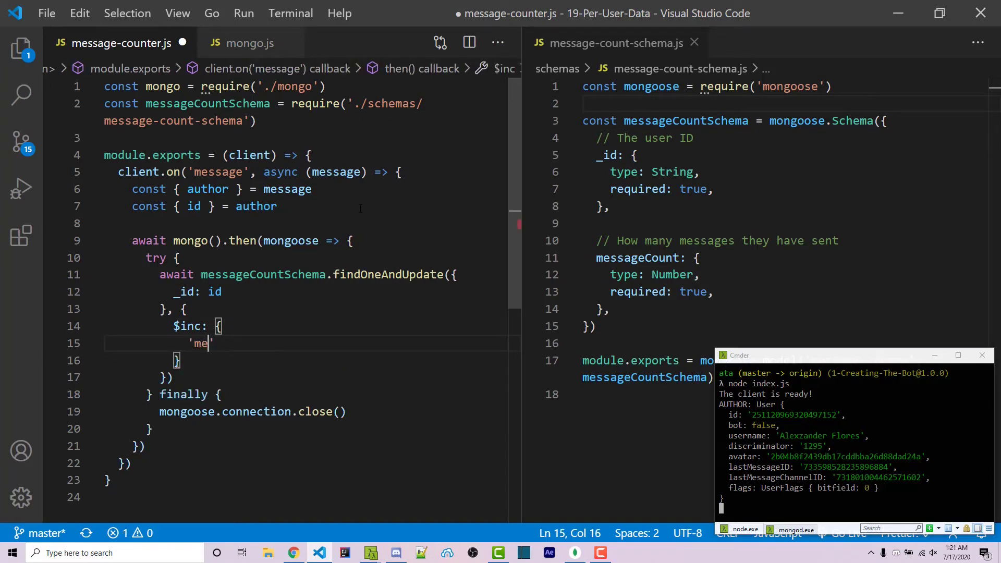
{"action": "type", "text": "ssae"}
{"action": "key", "text": "BackSpace"}
{"action": "type", "text": "geCount': "}
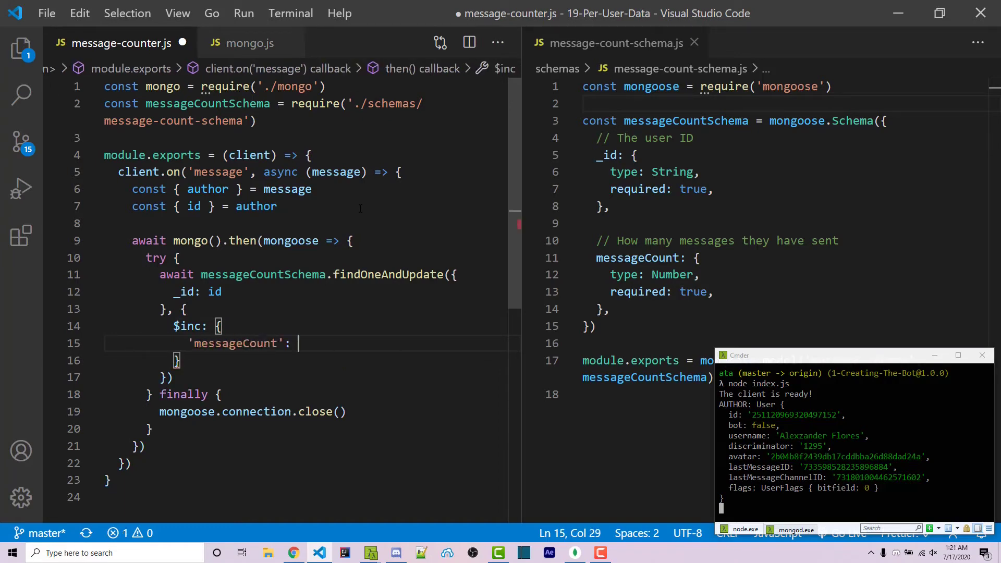
{"action": "type", "text": "1"}
{"action": "key", "text": "Home"}
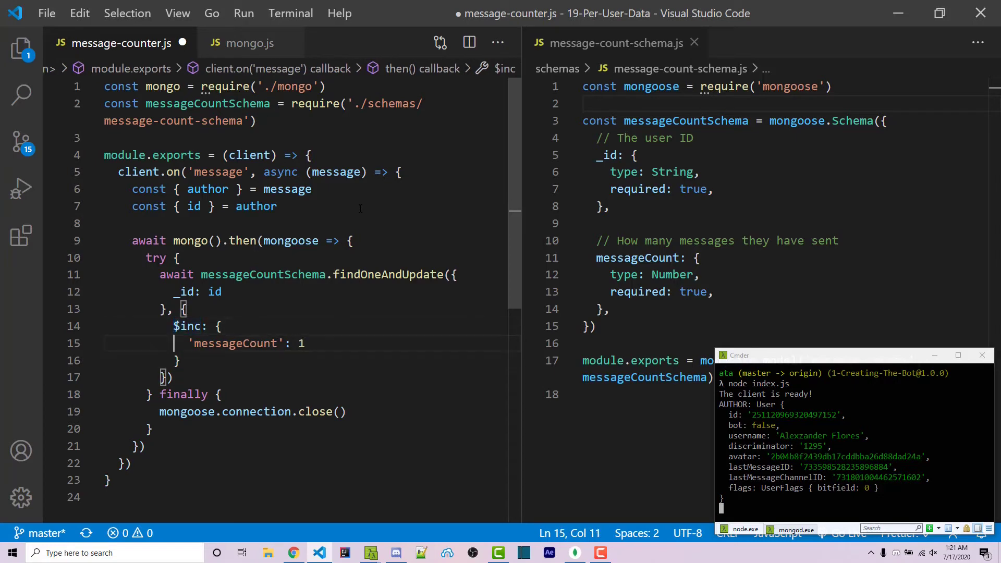
{"action": "key", "text": "shift+End"}
{"action": "key", "text": "Left"}
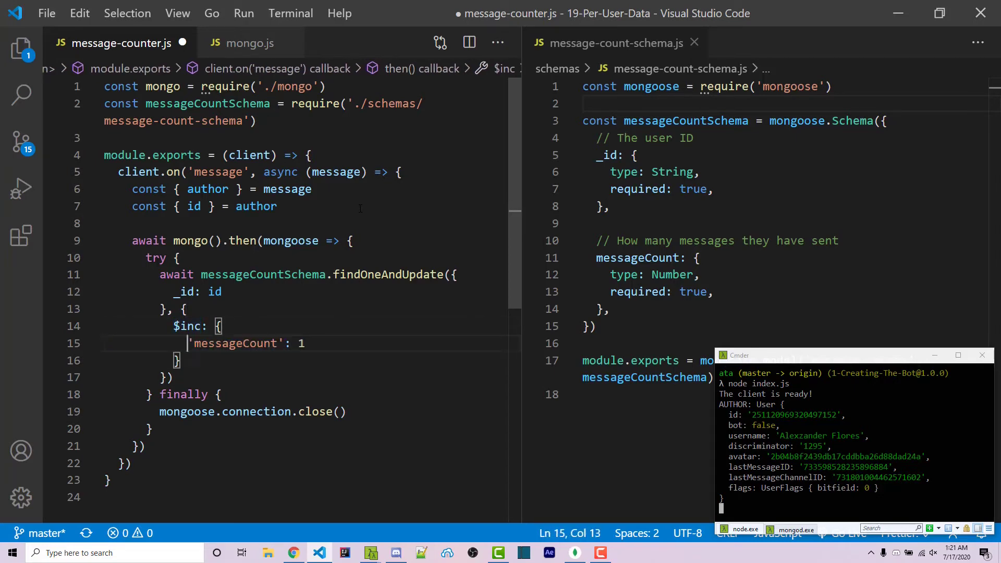
{"action": "key", "text": "Right"}
{"action": "key", "text": "ctrl+shift+Right"}
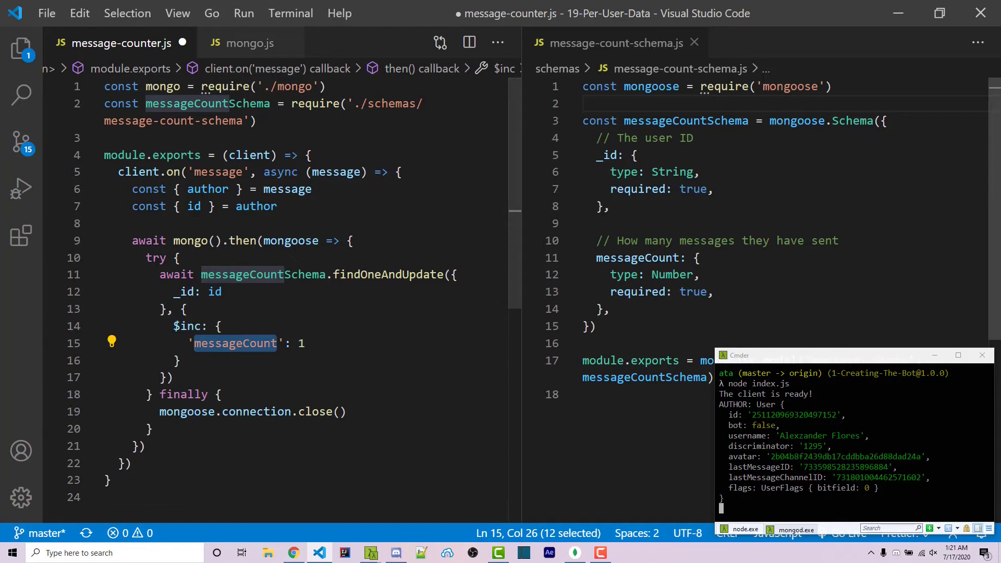
{"action": "left_click", "coordinate": [650, 257]}
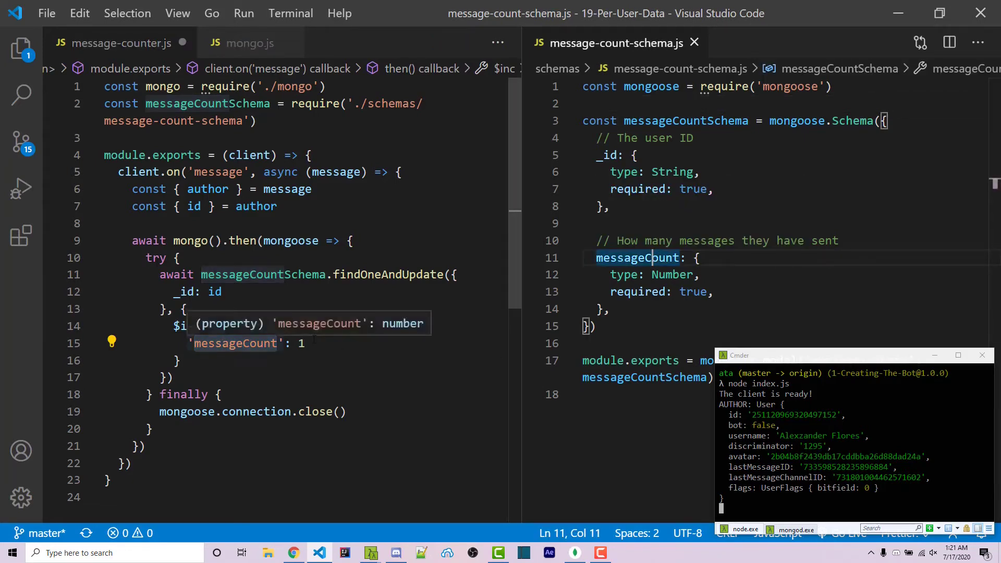
Append .exec() to the findOneAndUpdate call on line 17 and save message-counter.js
{"action": "left_click", "coordinate": [296, 375]}
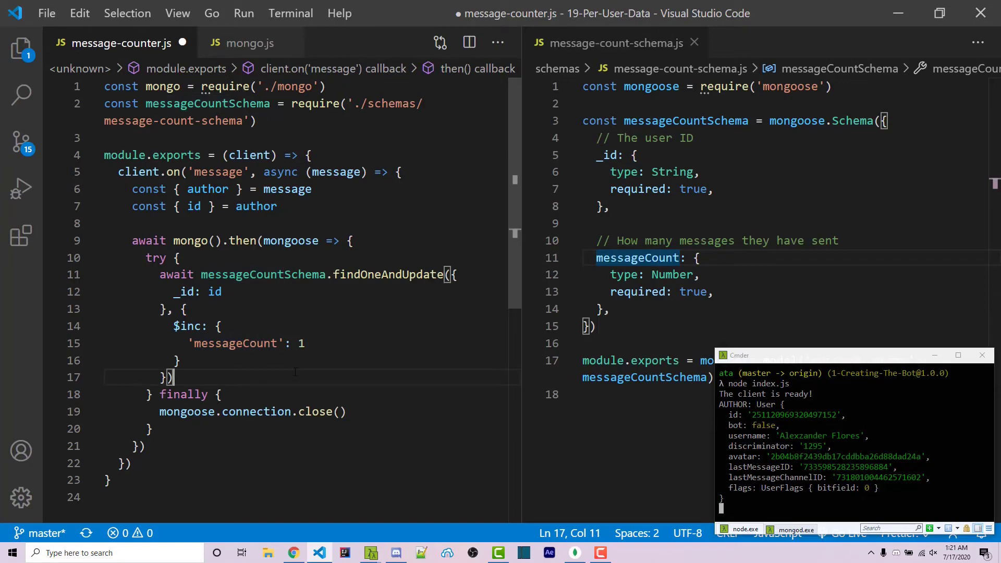
{"action": "type", "text": ".exec("}
{"action": "key", "text": "Left"}
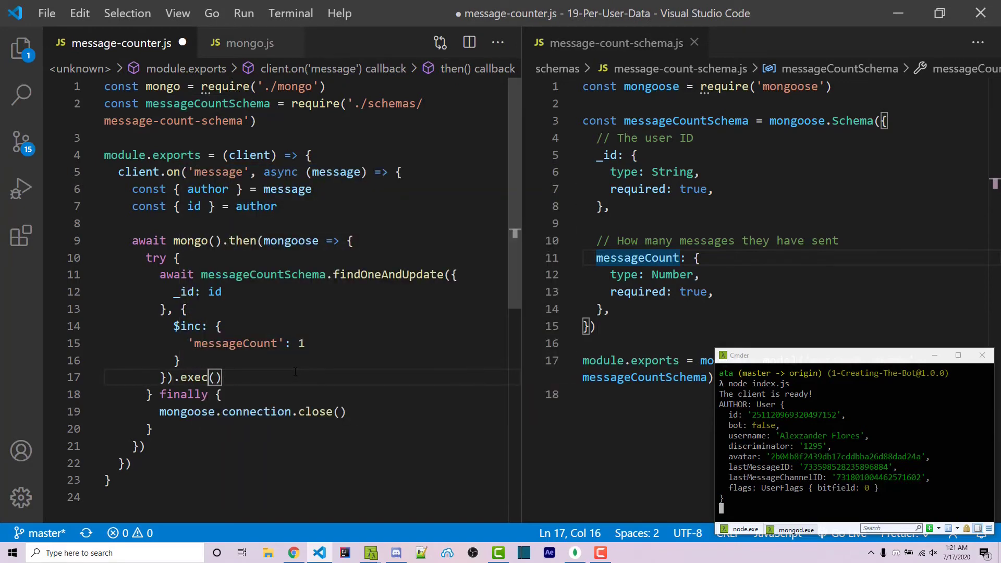
{"action": "key", "text": "ctrl+shift+Left"}
{"action": "key", "text": "End"}
{"action": "key", "text": "ctrl+s"}
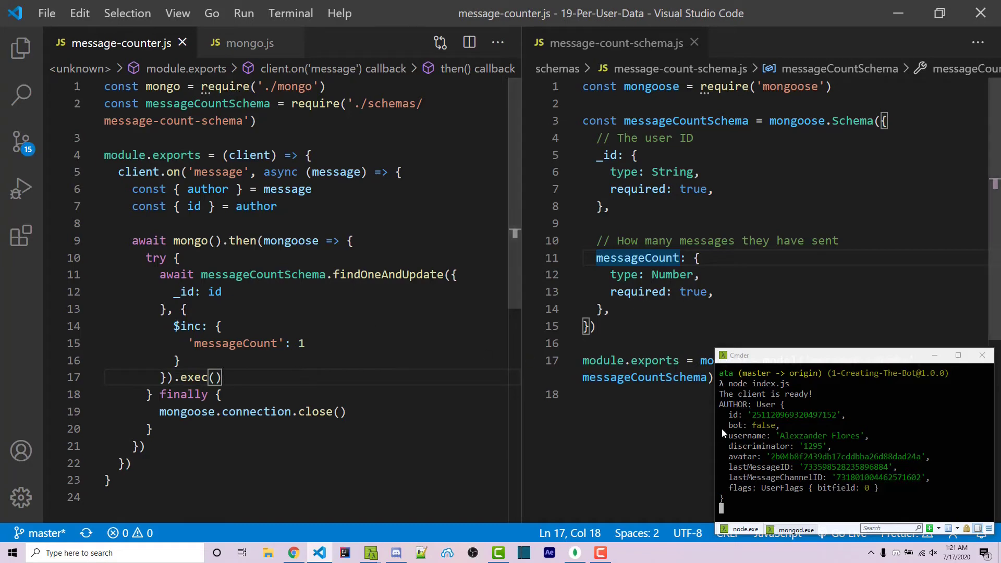
Restart the bot with node index.js, which fails with an await-only-in-async SyntaxError
{"action": "left_click", "coordinate": [722, 428]}
{"action": "key", "text": "ctrl+c"}
{"action": "key", "text": "Up"}
{"action": "key", "text": "Return"}
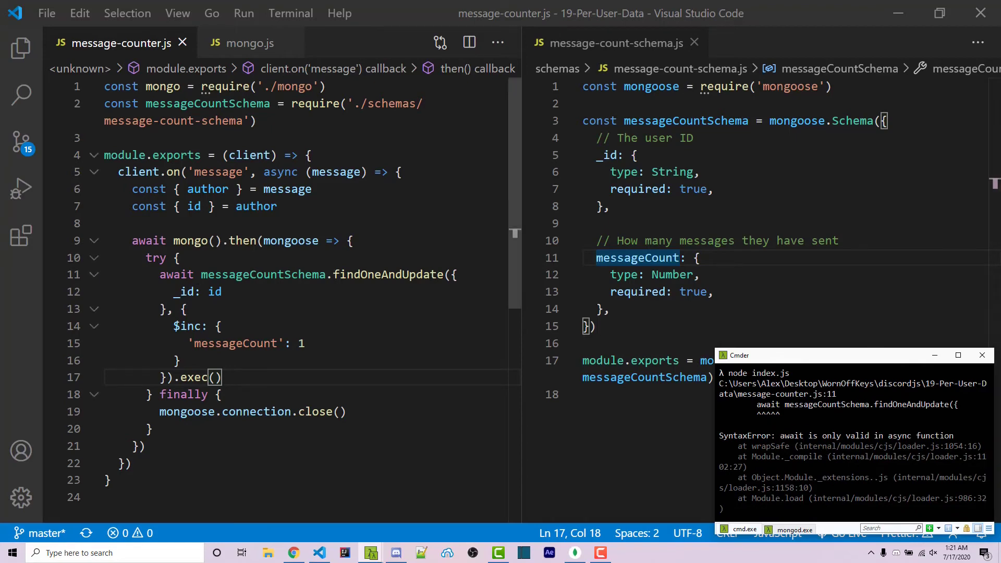
Make the mongo().then callback on line 9 async and save to reformat the file
{"action": "left_click_drag", "start_coordinate": [159, 275], "coordinate": [187, 275]}
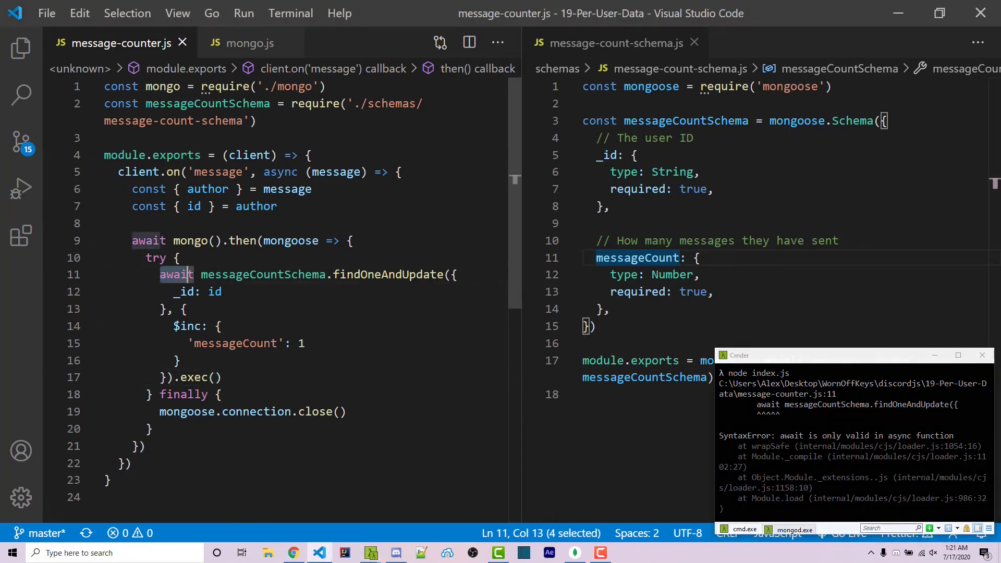
{"action": "left_click", "coordinate": [251, 274]}
{"action": "left_click", "coordinate": [264, 240]}
{"action": "type", "text": "async"}
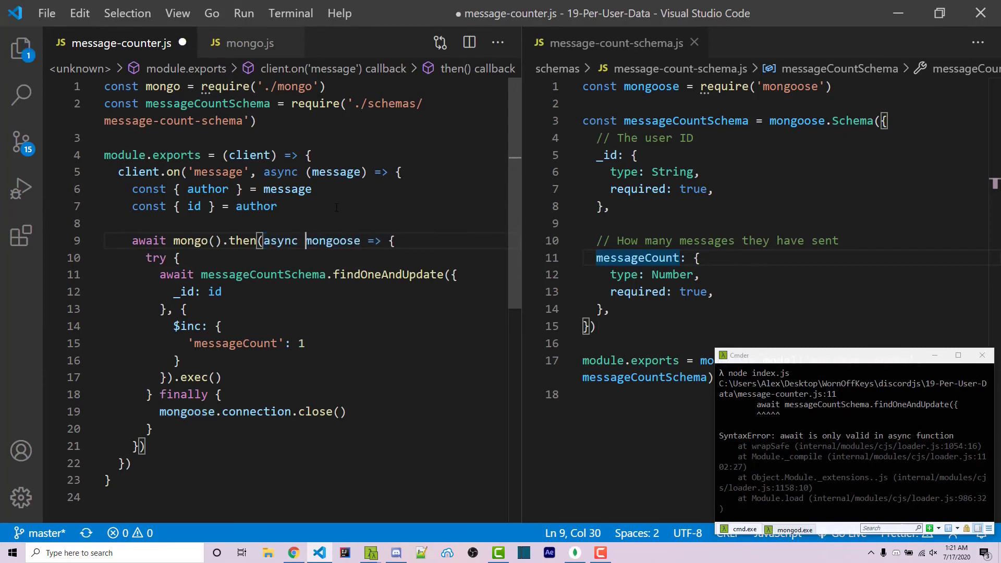
{"action": "key", "text": "ctrl+s"}
{"action": "scroll", "coordinate": [295, 300], "scroll_direction": "down", "scroll_amount": 1}
Rerun node index.js so the bot logs 'The client is ready!'
{"action": "left_click", "coordinate": [818, 458]}
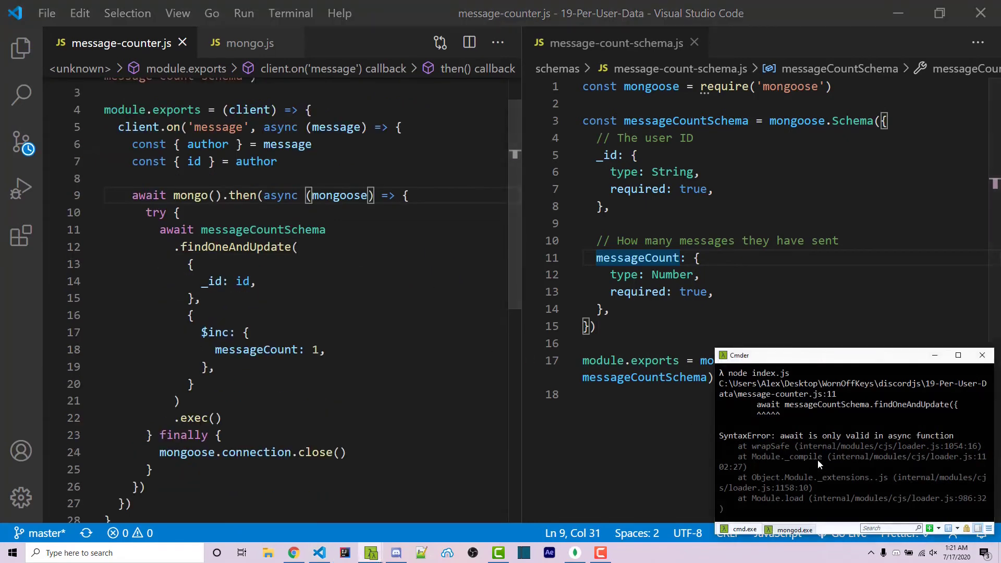
{"action": "key", "text": "Up"}
{"action": "key", "text": "Return"}
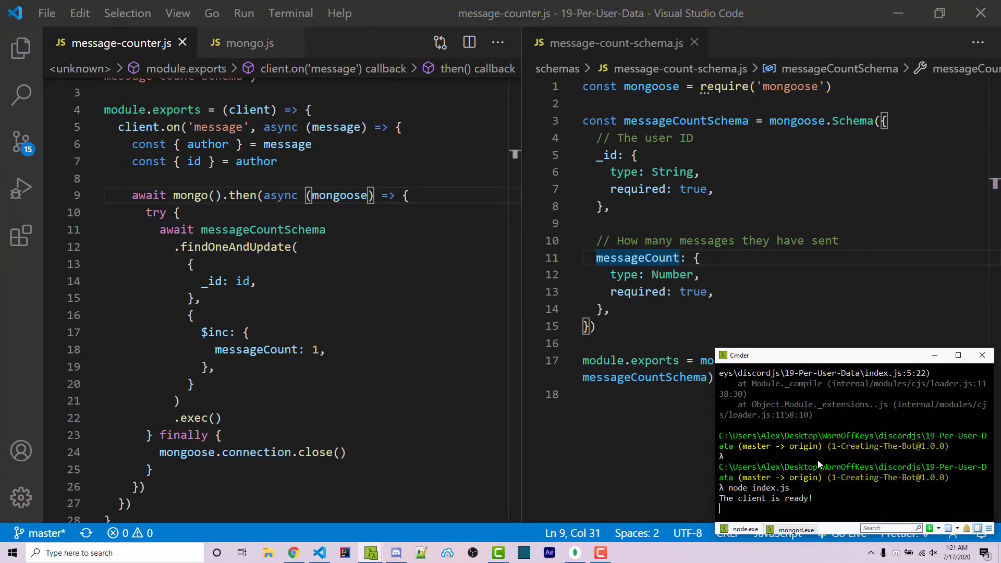
{"action": "left_click", "coordinate": [396, 553]}
{"action": "type", "text": "hel"}
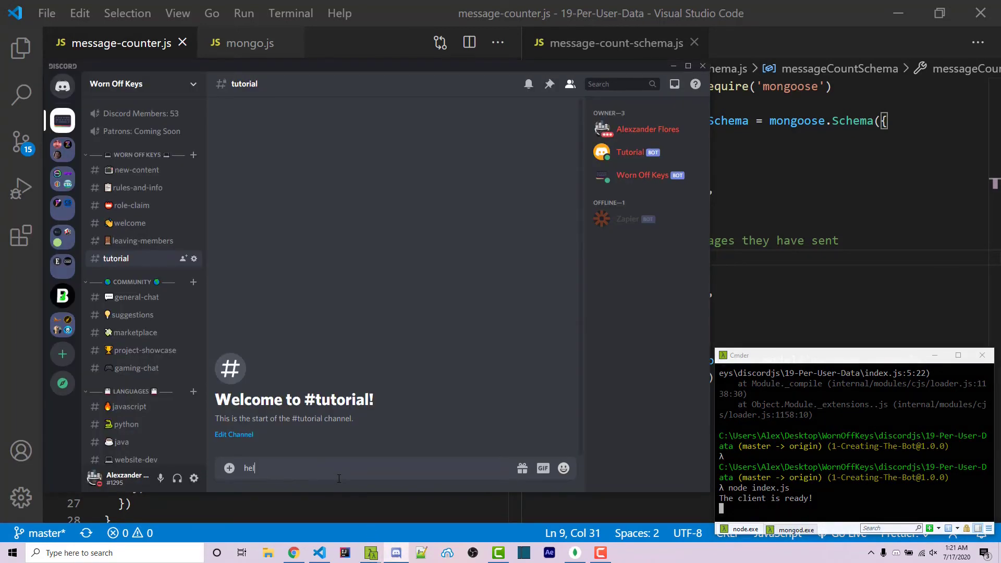
{"action": "type", "text": "lo"}
Send hello in #tutorial and refresh Compass, which still lists only welcome-channels
{"action": "key", "text": "Return"}
{"action": "left_click", "coordinate": [575, 553]}
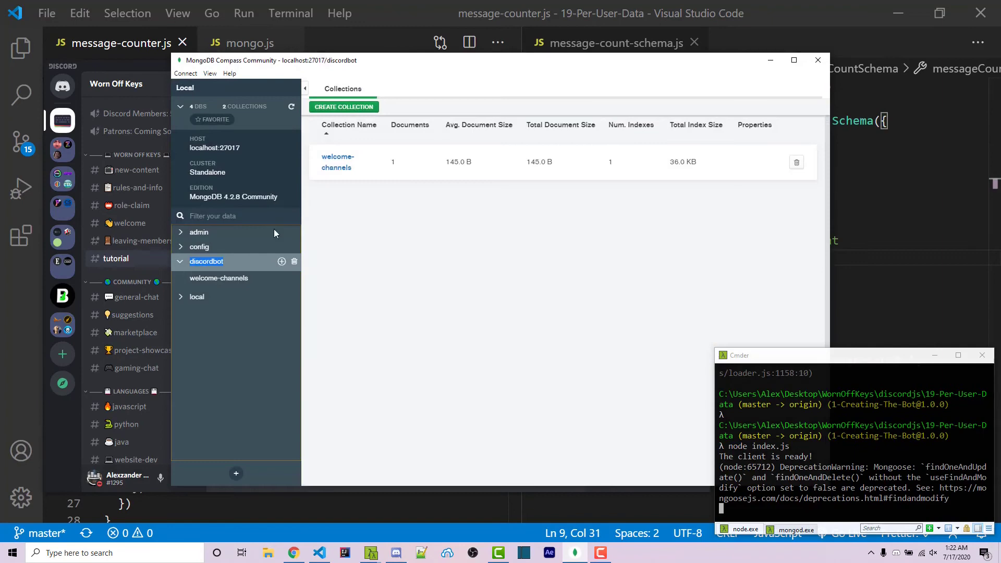
{"action": "left_click", "coordinate": [292, 110]}
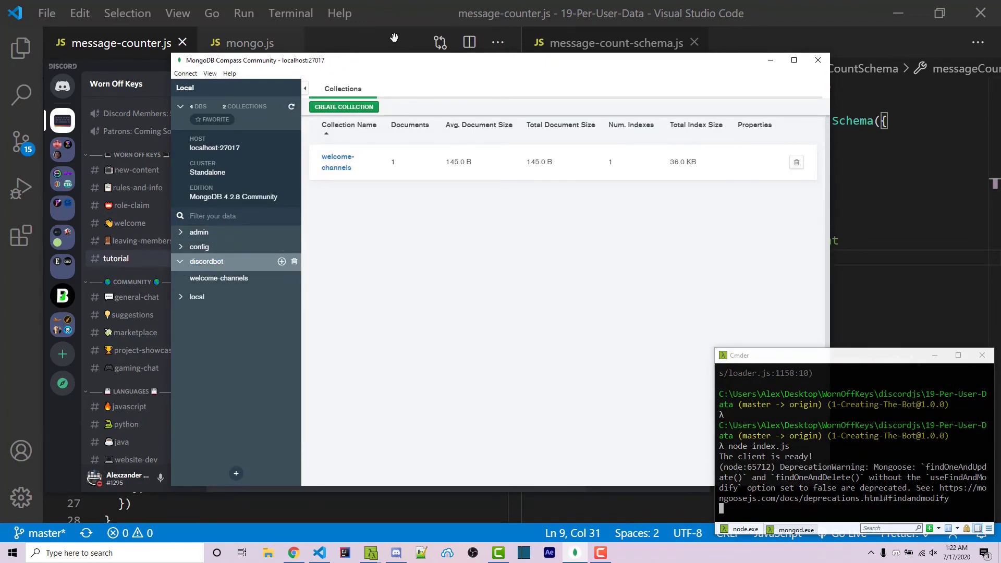
{"action": "left_click", "coordinate": [407, 19]}
Pass a third options object with upsert: true to findOneAndUpdate and save
{"action": "left_click", "coordinate": [215, 384]}
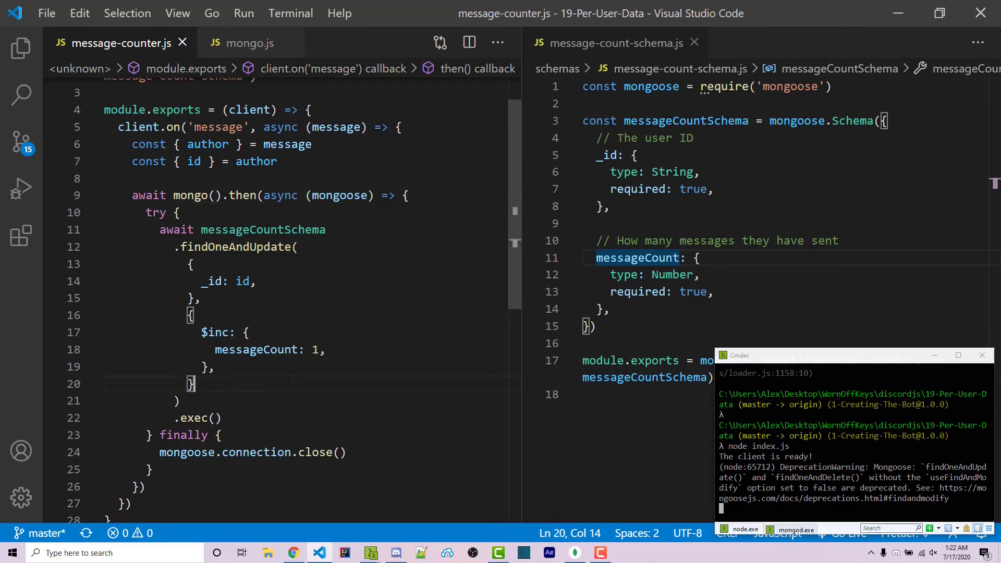
{"action": "type", "text": ","}
{"action": "key", "text": "Return"}
{"action": "type", "text": "{"}
{"action": "key", "text": "Return"}
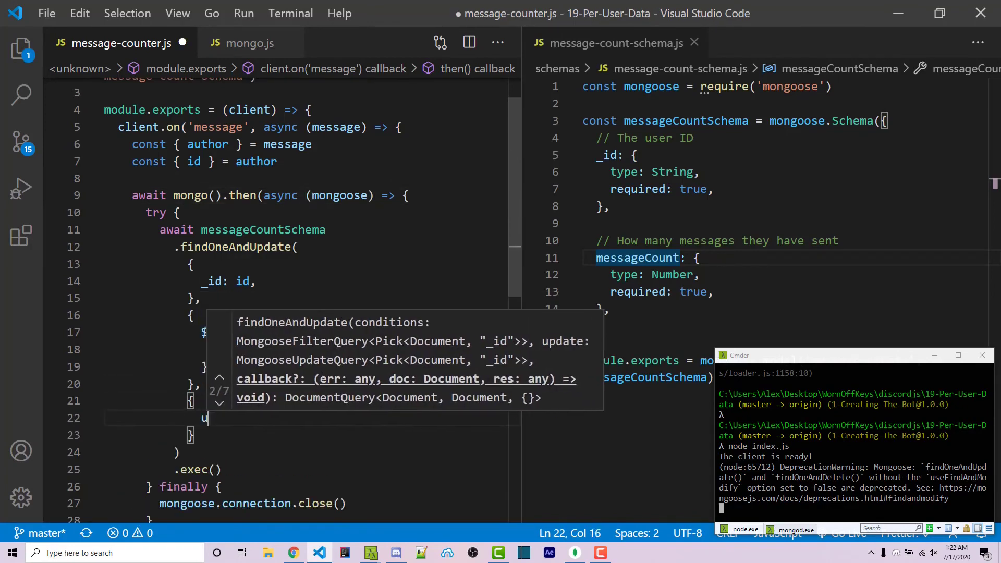
{"action": "type", "text": "upsert: true"}
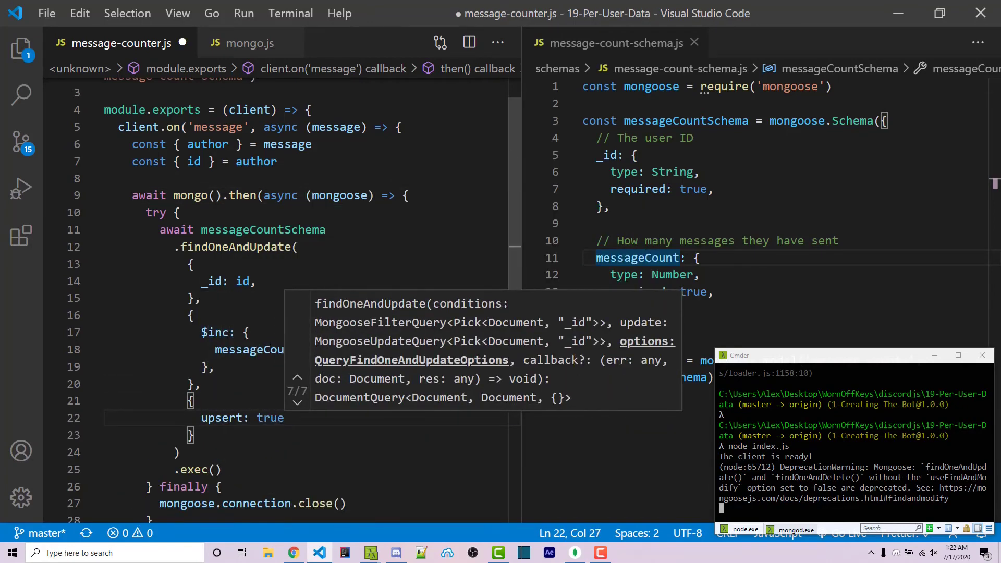
{"action": "key", "text": "ctrl+End"}
{"action": "scroll", "coordinate": [323, 376], "scroll_direction": "up", "scroll_amount": 1}
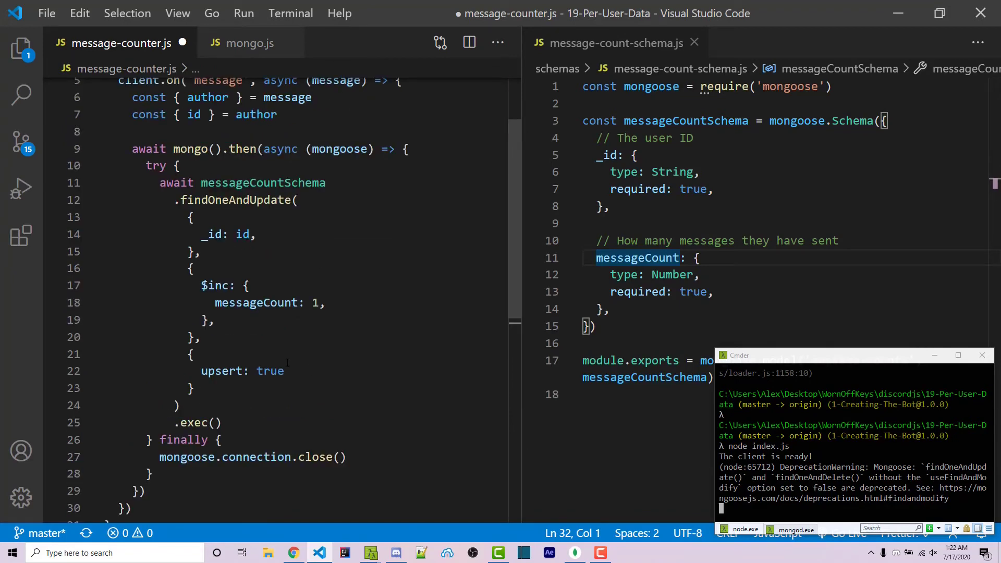
{"action": "key", "text": "ctrl+s"}
Stop the bot and restart it with node index.js in Cmder
{"action": "left_click", "coordinate": [804, 474]}
{"action": "key", "text": "ctrl+c"}
{"action": "key", "text": "Up"}
{"action": "key", "text": "Return"}
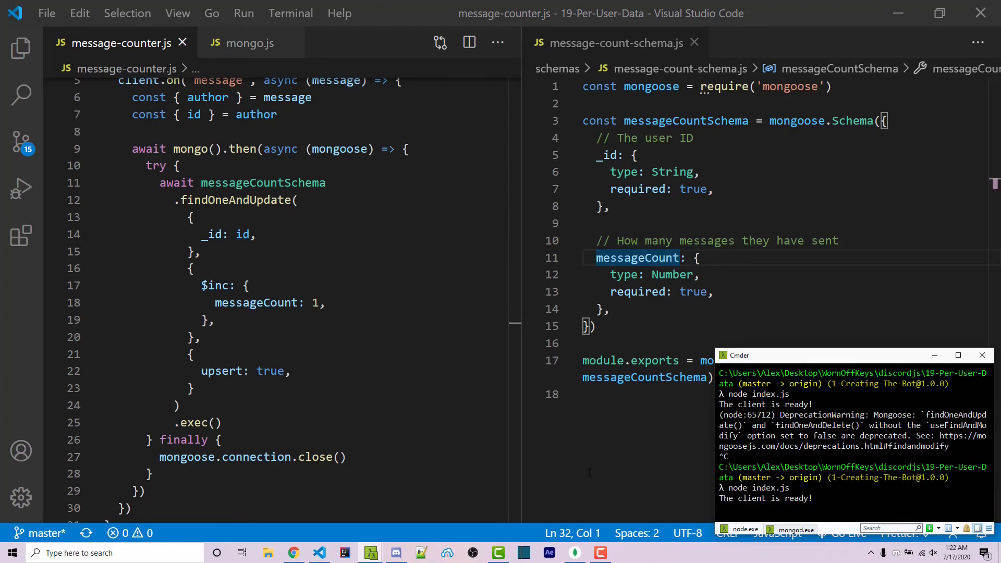
{"action": "key", "text": "alt+Tab"}
{"action": "type", "text": "hello"}
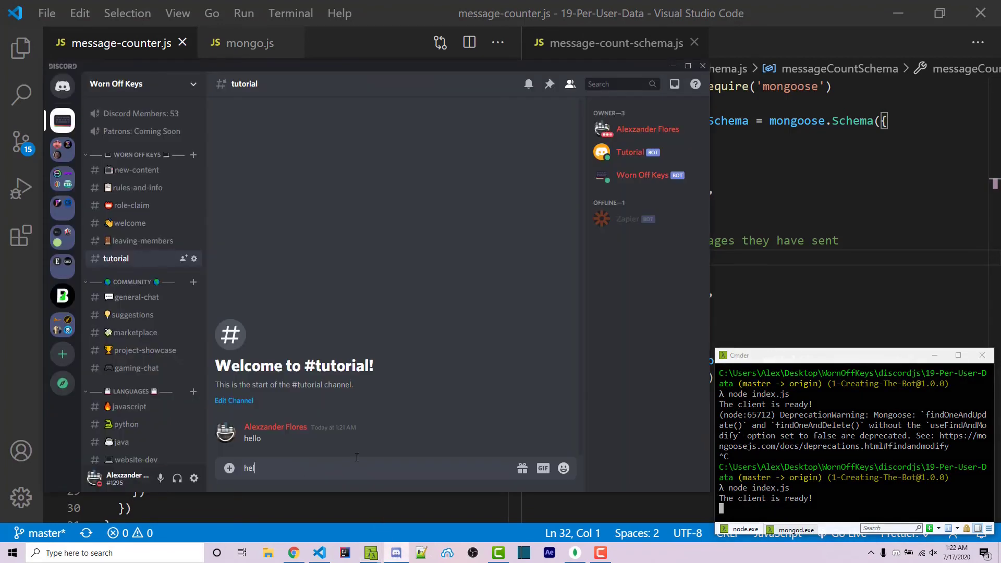
Send another hello, then refresh Compass and open the new message-counts collection
{"action": "key", "text": "Return"}
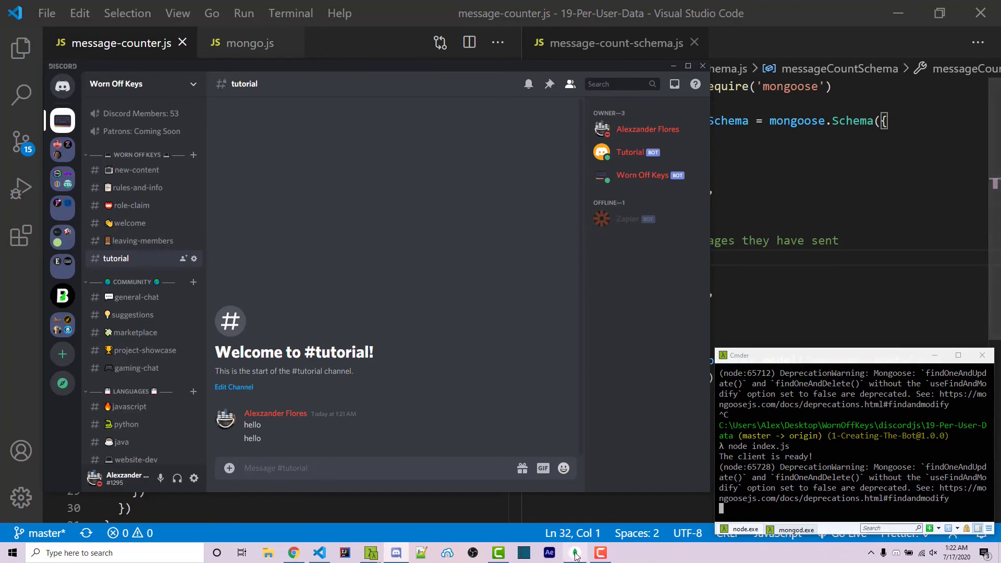
{"action": "left_click", "coordinate": [575, 553]}
{"action": "left_click", "coordinate": [292, 111]}
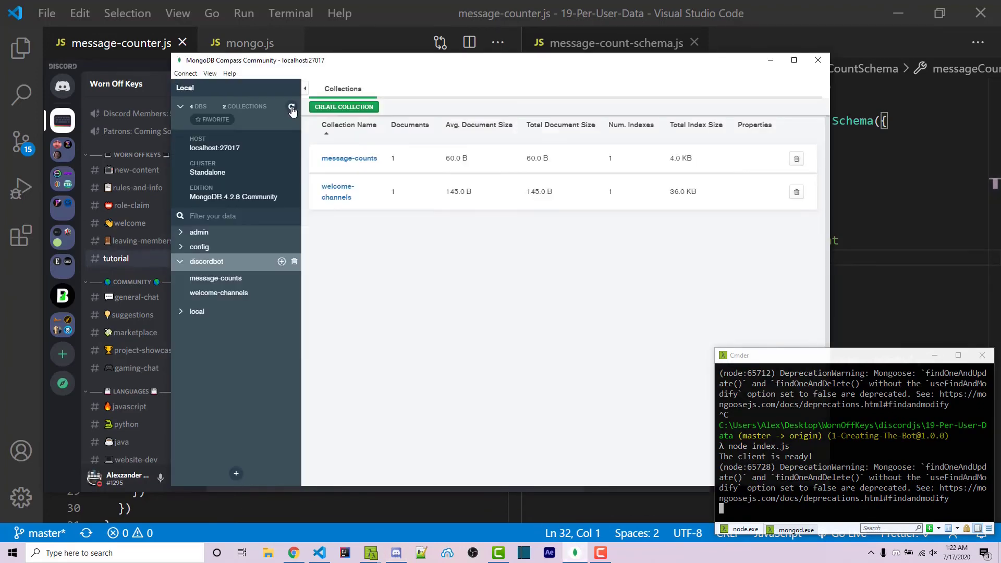
{"action": "left_click", "coordinate": [225, 282]}
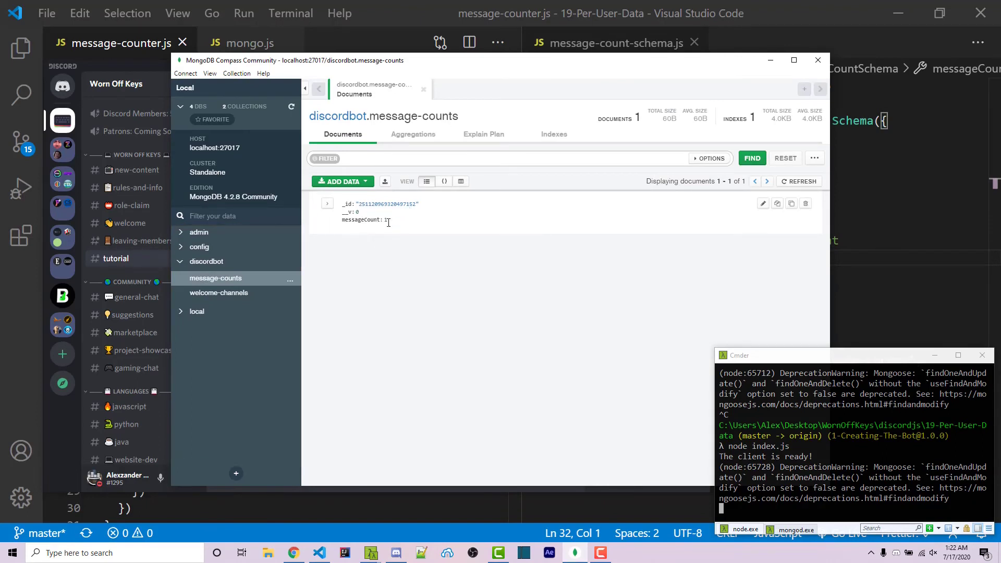
Send test and hello in Discord, then refresh the documents to show messageCount 3
{"action": "key", "text": "alt+Tab"}
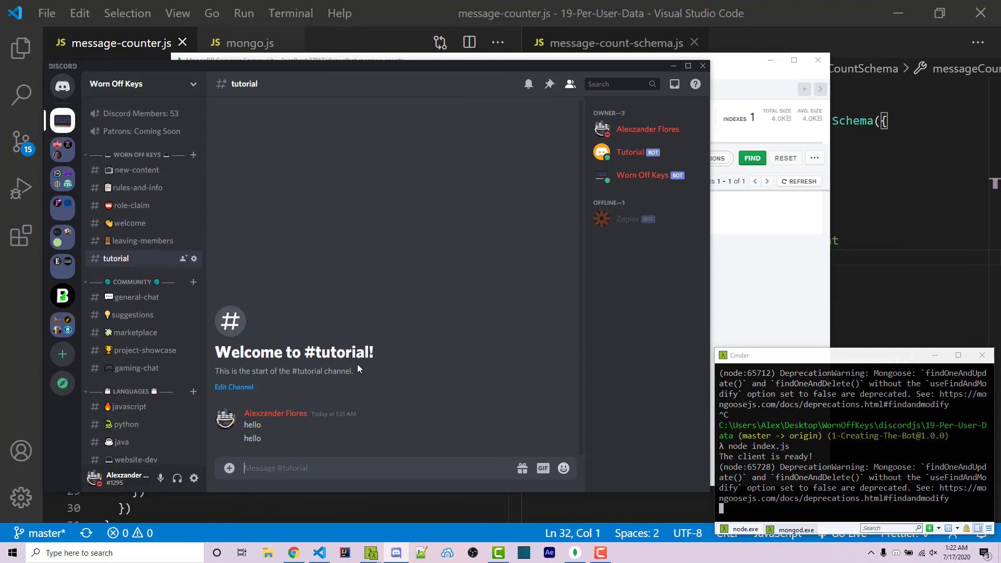
{"action": "type", "text": "test"}
{"action": "key", "text": "Return"}
{"action": "type", "text": "hello"}
{"action": "key", "text": "Return"}
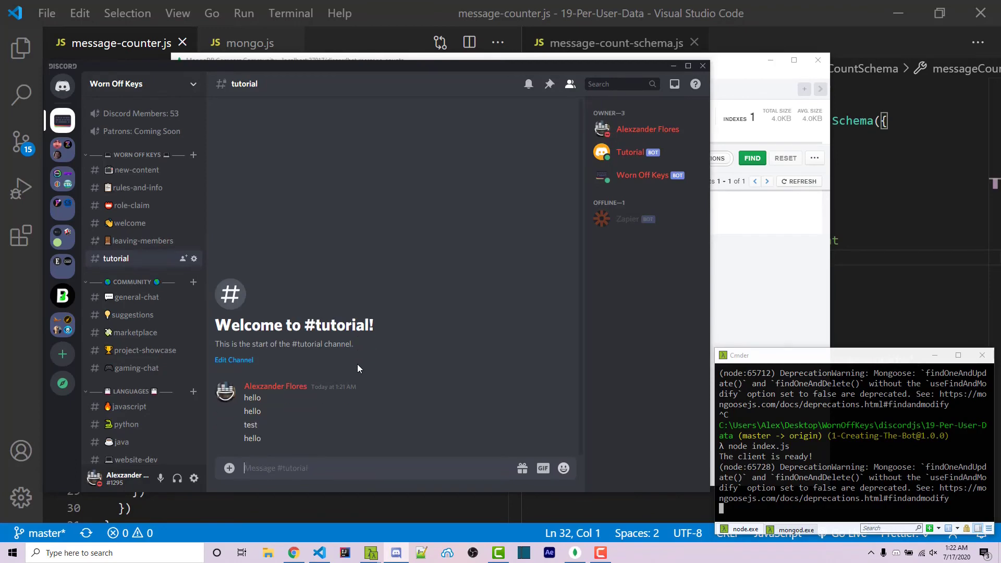
{"action": "left_click", "coordinate": [756, 291]}
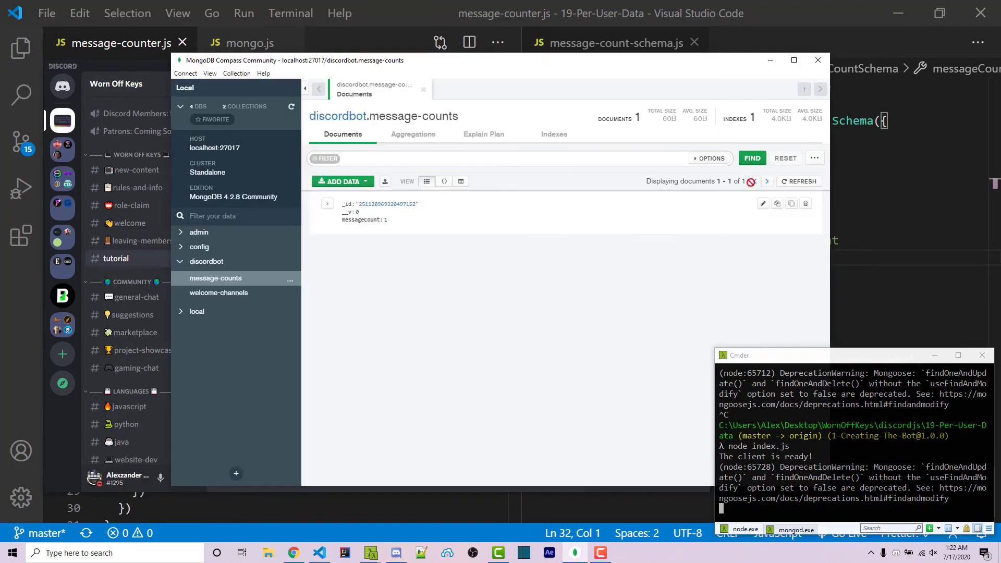
{"action": "left_click", "coordinate": [796, 183]}
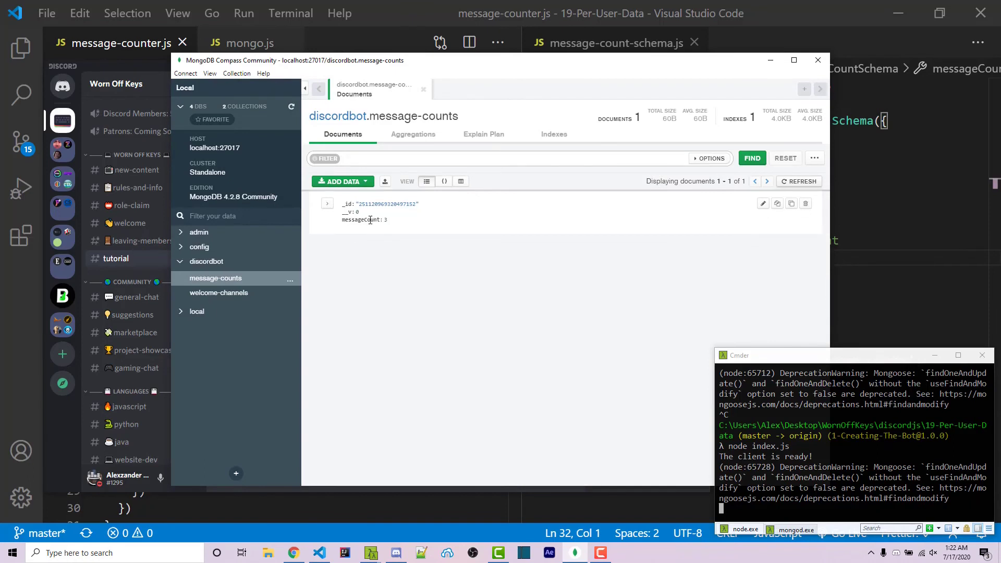